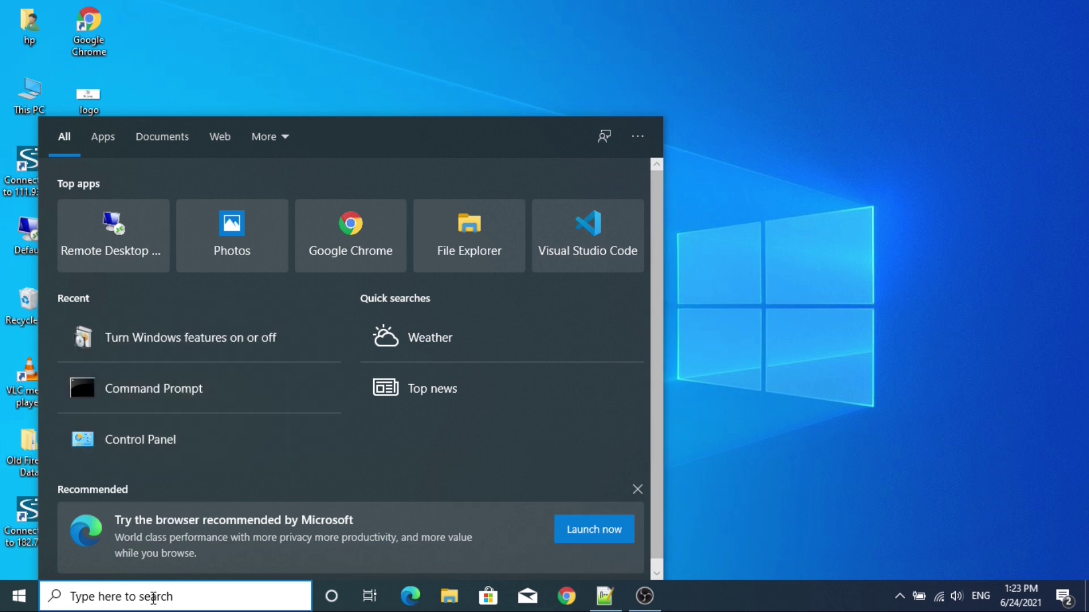
Step: Search for the Turn Windows features on or off control panel item, open it and maximize its window
{"action": "type", "text": "t"}
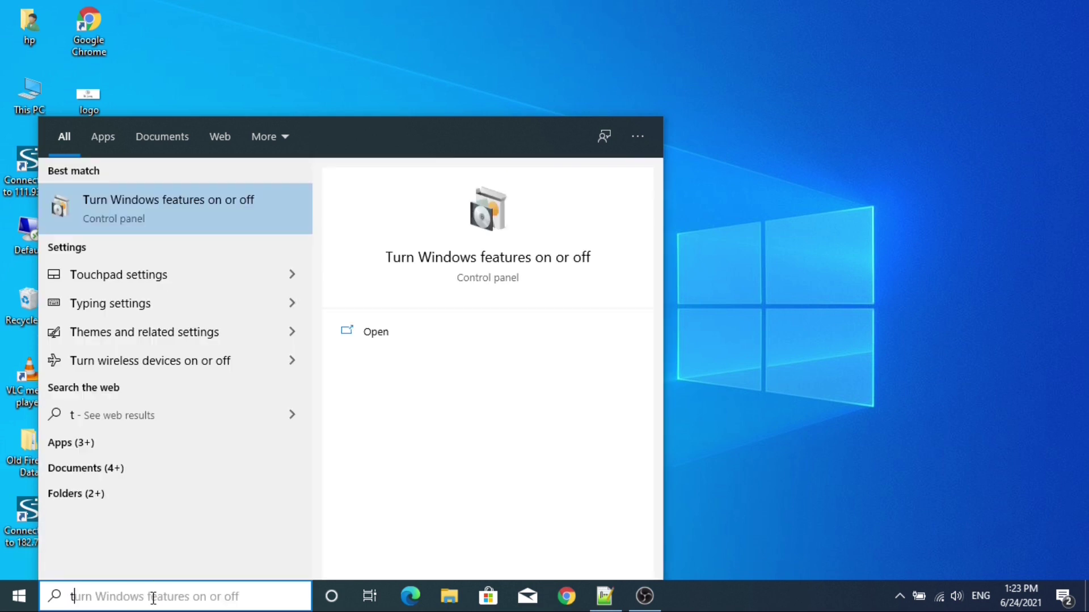
{"action": "type", "text": "rue"}
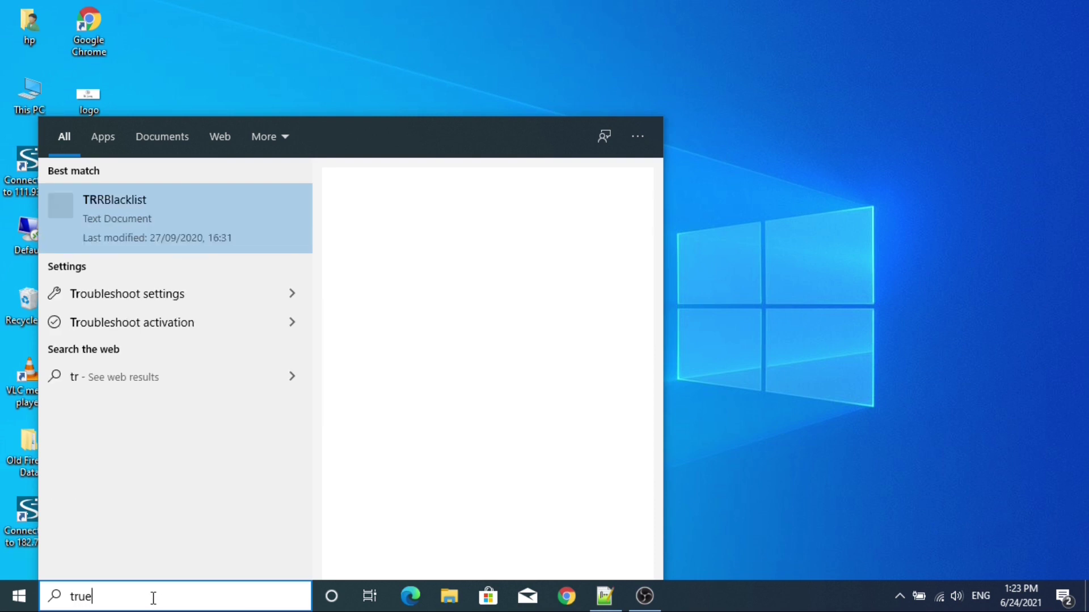
{"action": "key", "text": "BackSpace"}
{"action": "key", "text": "BackSpace"}
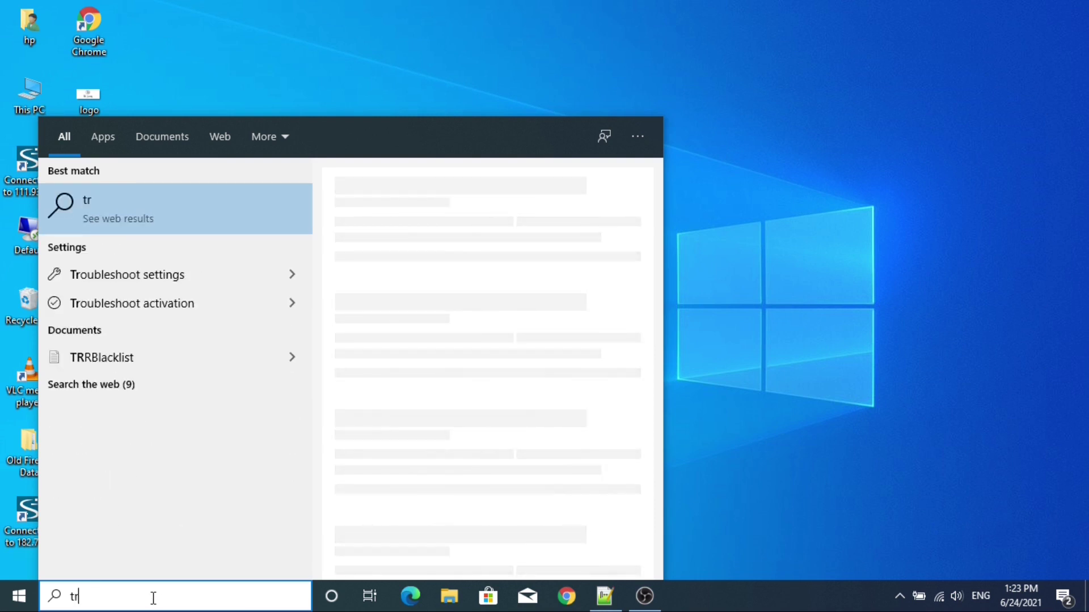
{"action": "type", "text": "un"}
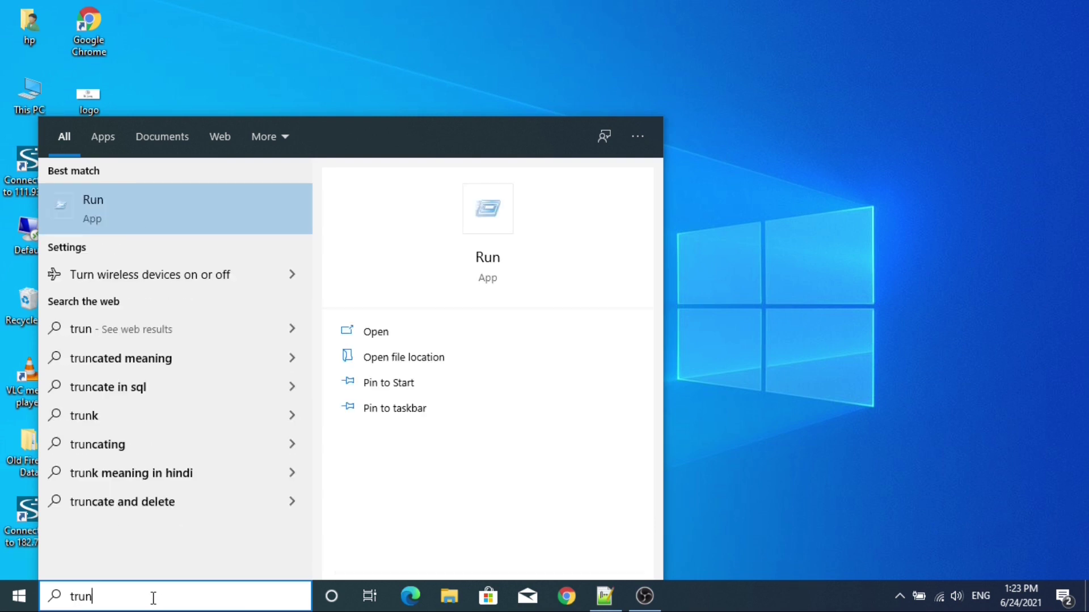
{"action": "key", "text": "BackSpace"}
{"action": "key", "text": "BackSpace"}
{"action": "key", "text": "BackSpace"}
{"action": "type", "text": "u"}
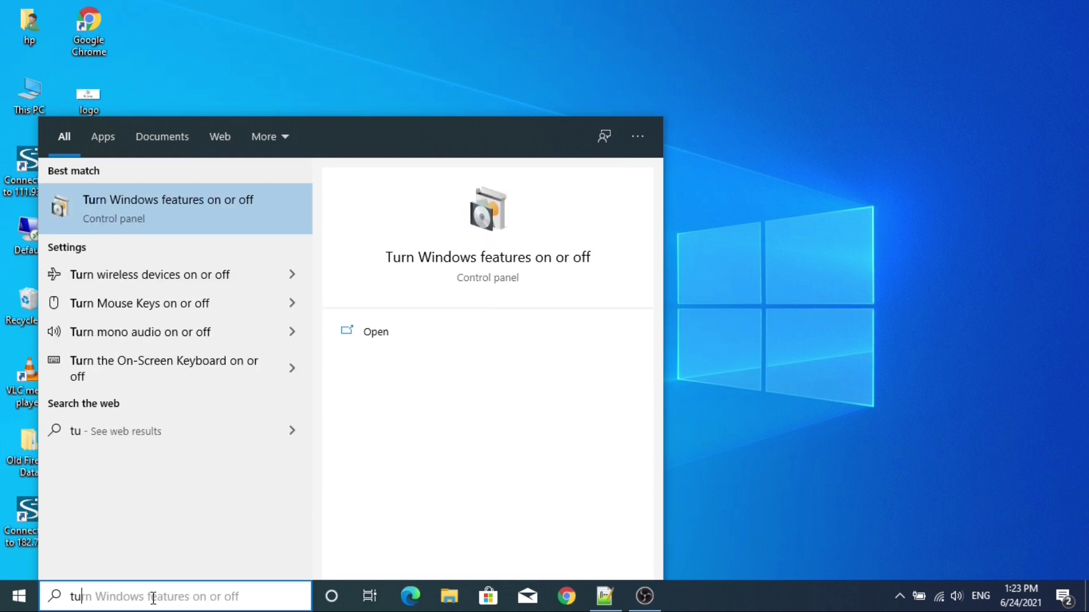
{"action": "left_click", "coordinate": [145, 212]}
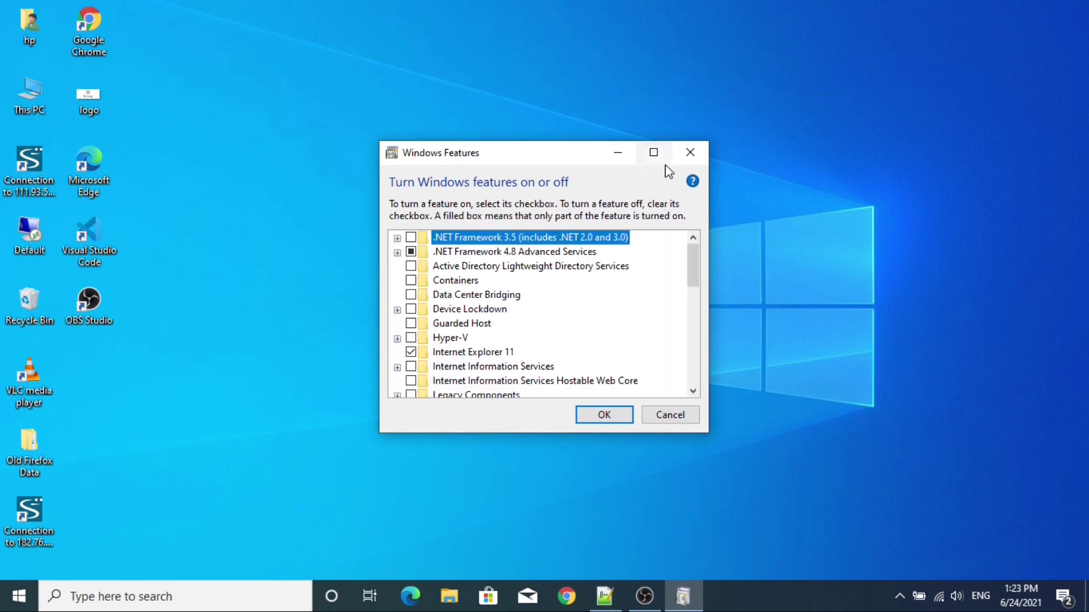
{"action": "left_click", "coordinate": [653, 152]}
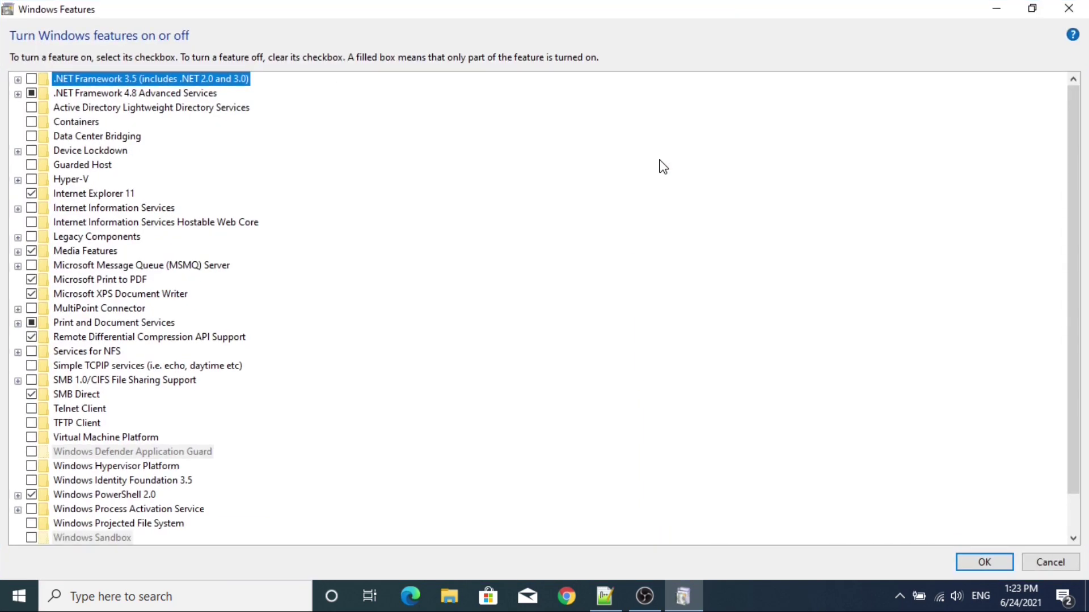
Step: Enable Internet Information Services and its FTP Server, including FTP Extensibility
{"action": "left_click", "coordinate": [33, 208]}
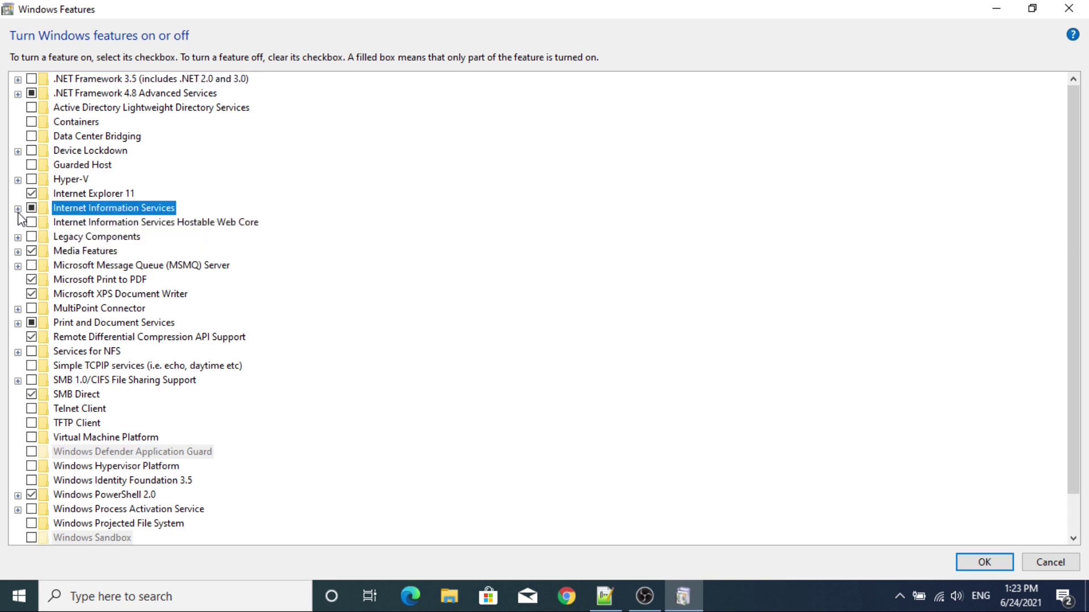
{"action": "left_click", "coordinate": [18, 208]}
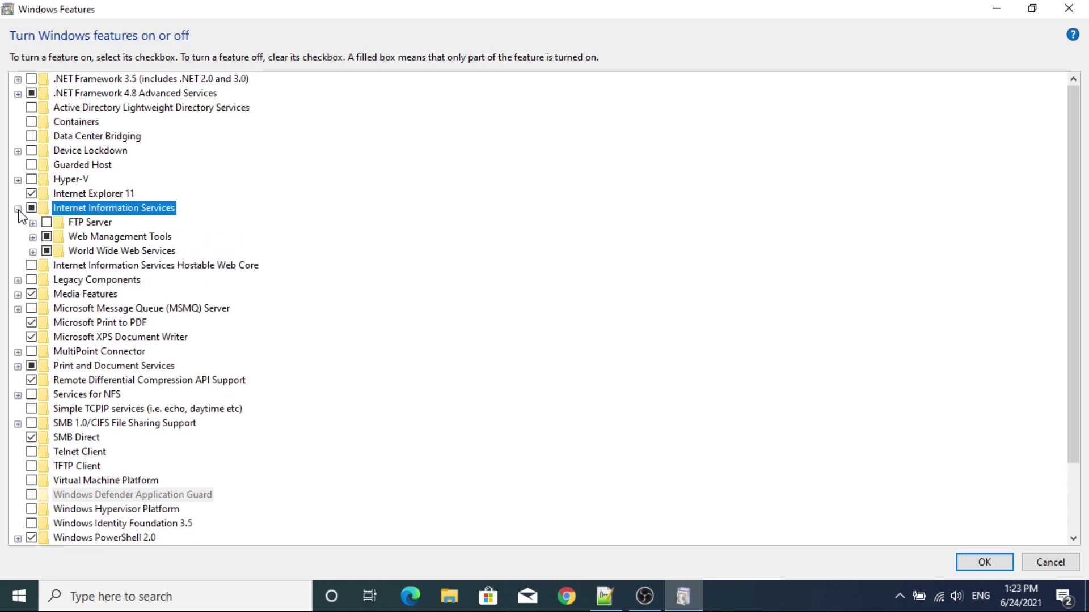
{"action": "left_click", "coordinate": [47, 224]}
{"action": "left_click", "coordinate": [32, 223]}
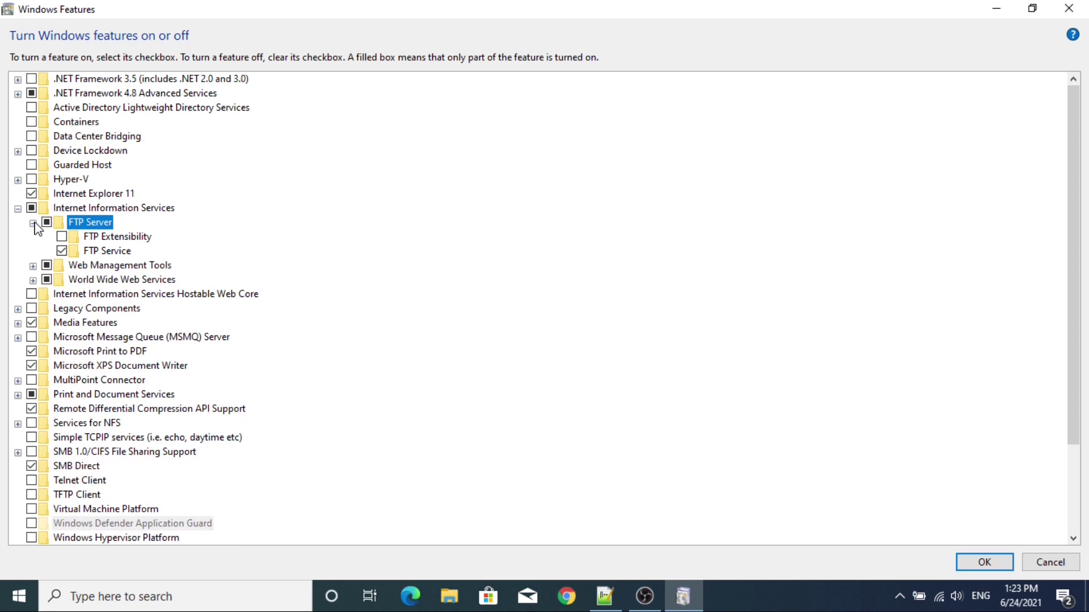
{"action": "left_click", "coordinate": [62, 237]}
Step: Under Web Management Tools, enable IIS 6 Management Compatibility, IIS Management Scripts and Tools, and IIS Management Service
{"action": "left_click", "coordinate": [33, 266]}
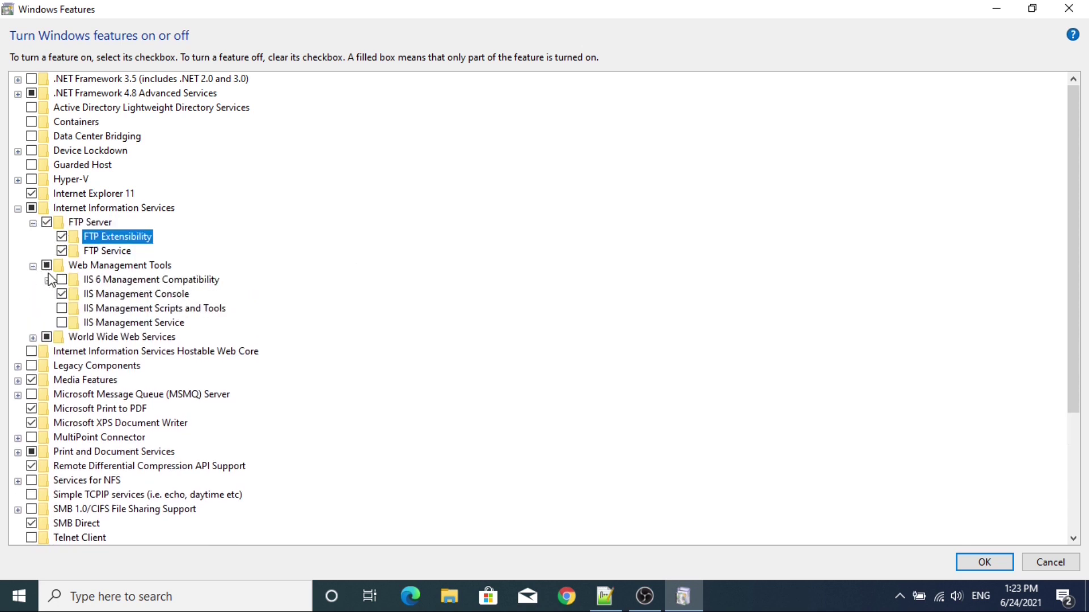
{"action": "left_click", "coordinate": [61, 280]}
{"action": "left_click", "coordinate": [61, 308]}
{"action": "left_click", "coordinate": [61, 322]}
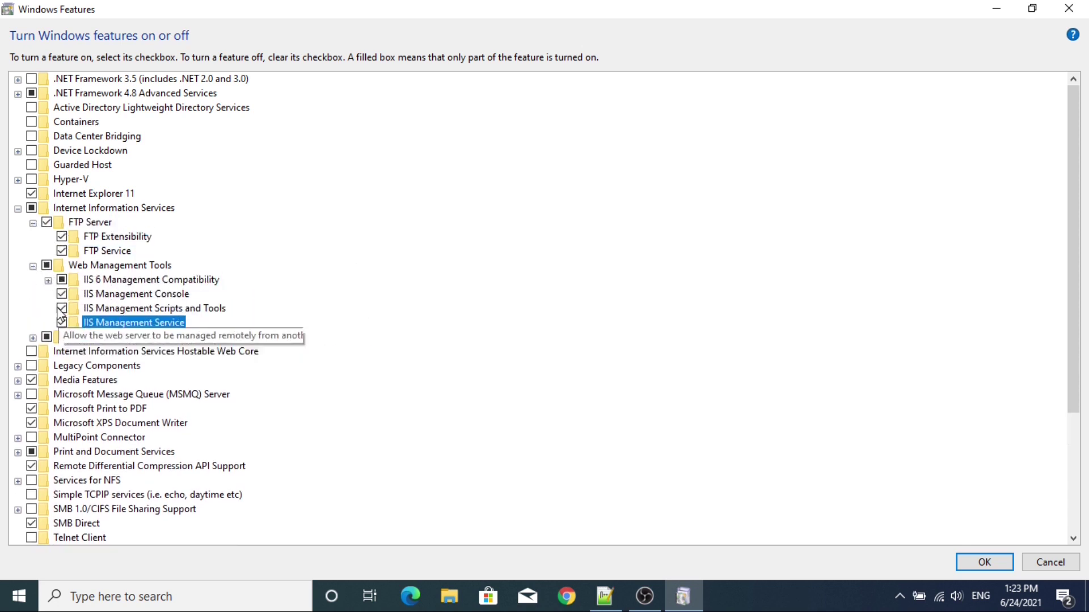
Step: Under IIS 6 Management Compatibility, enable IIS 6 Management Console and IIS 6 Scripting Tools, keeping IIS 6 WMI Compatibility turned on
{"action": "left_click", "coordinate": [48, 280]}
{"action": "left_click", "coordinate": [77, 294]}
{"action": "left_click", "coordinate": [77, 308]}
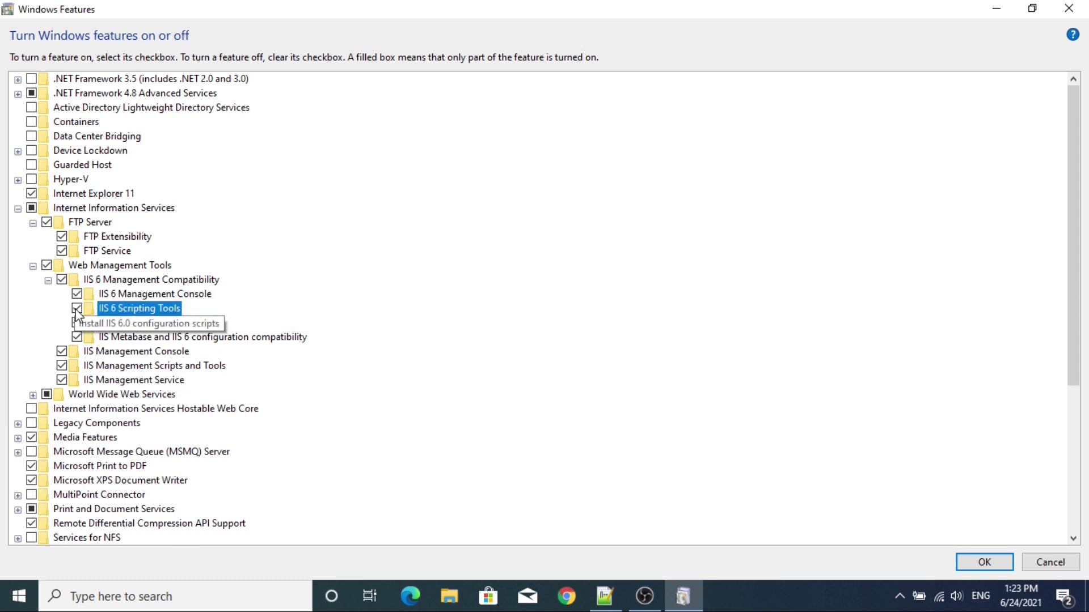
{"action": "left_click", "coordinate": [76, 326]}
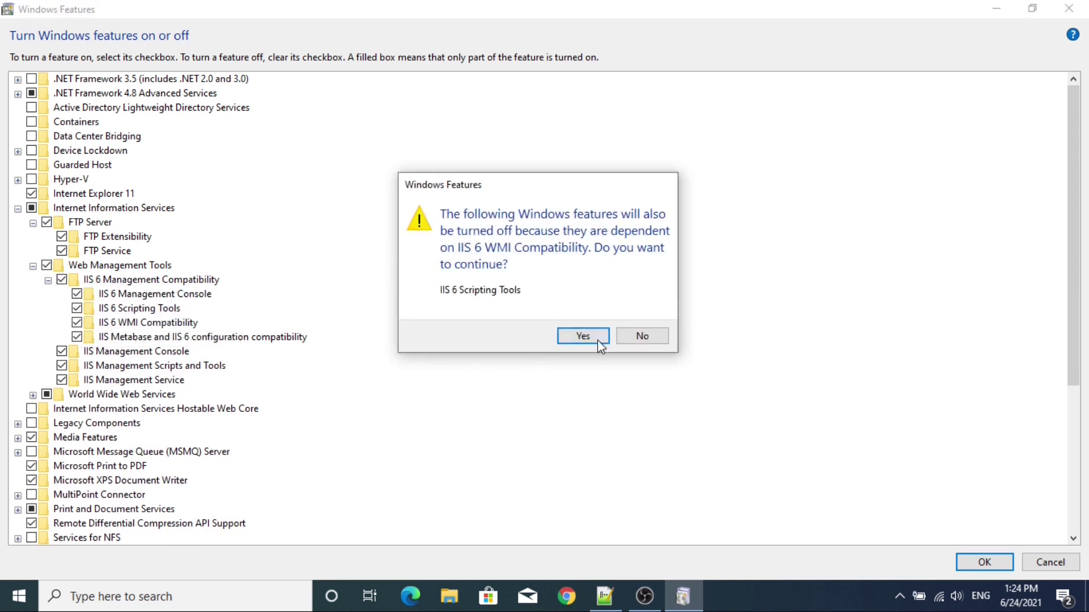
{"action": "left_click", "coordinate": [641, 336]}
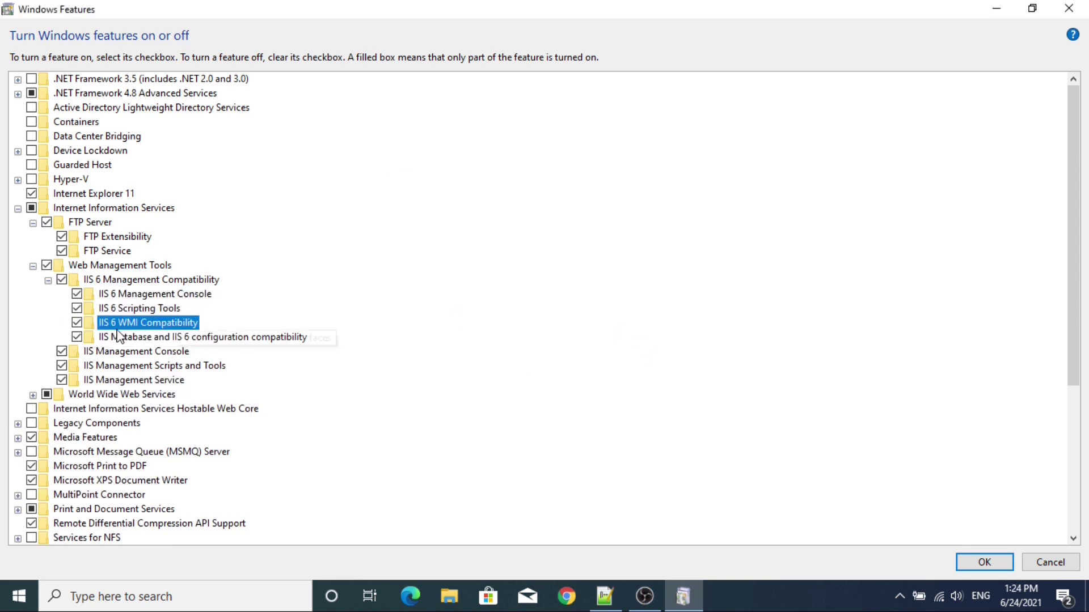
Step: Under World Wide Web Services' Application Development Features, enable .NET Extensibility 3.5, .NET Extensibility 4.8 and Application Initialization
{"action": "left_click", "coordinate": [33, 396]}
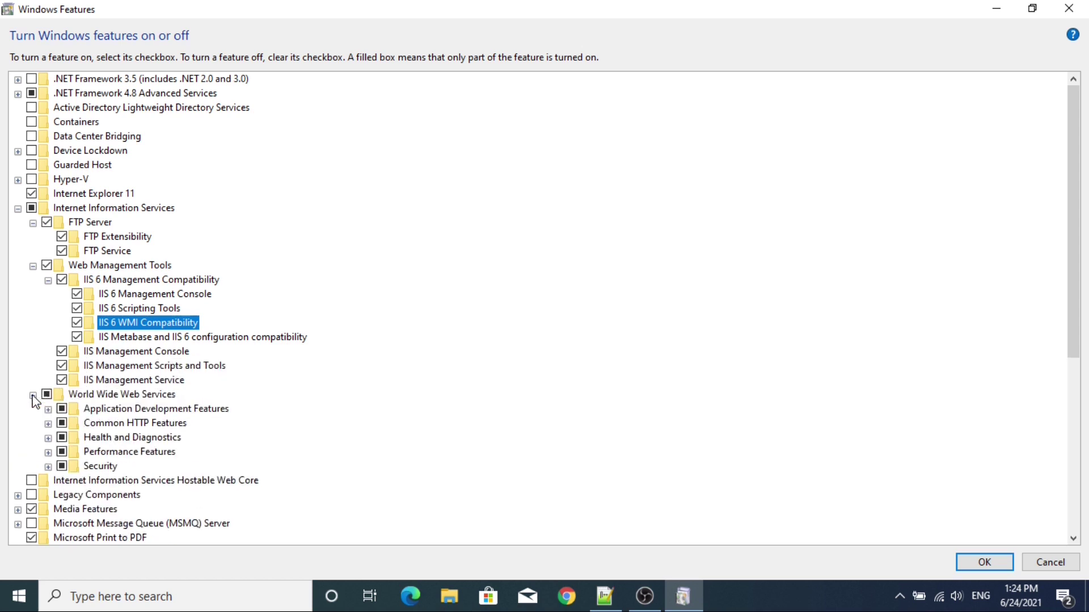
{"action": "left_click", "coordinate": [48, 409]}
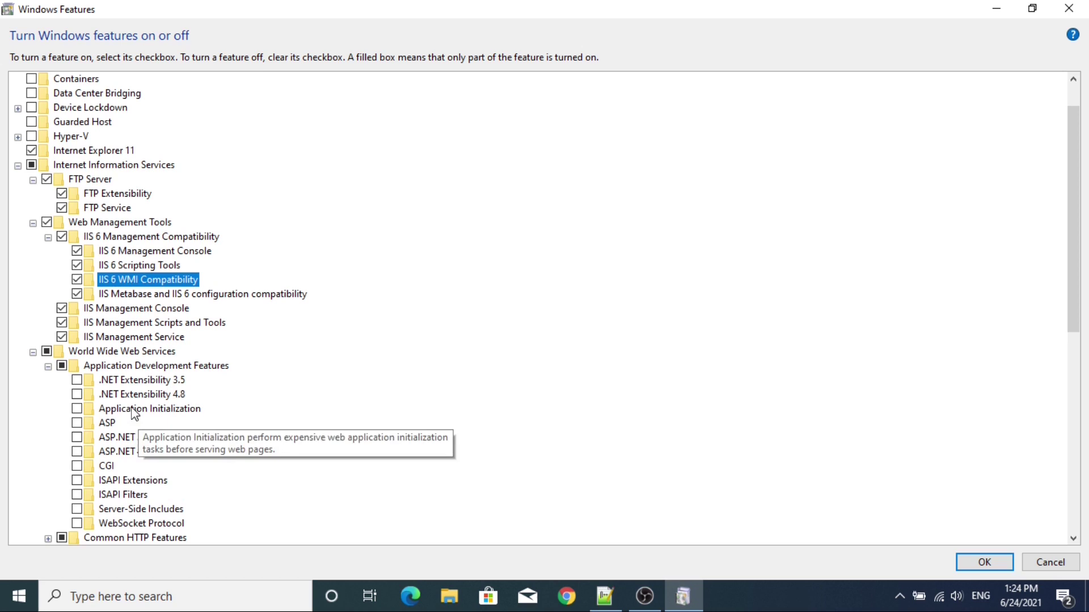
{"action": "left_click", "coordinate": [77, 395]}
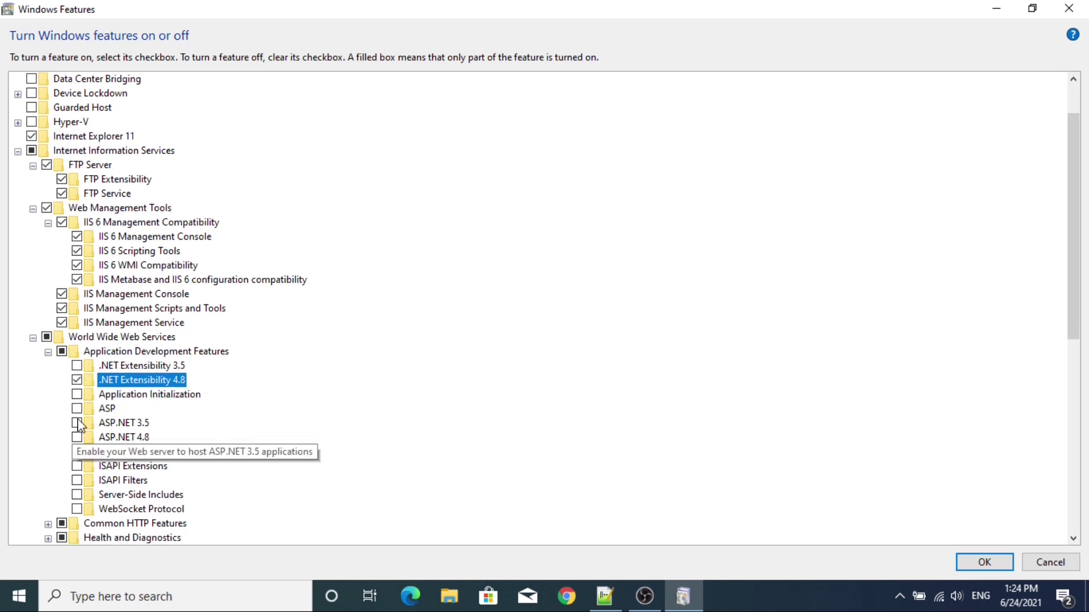
{"action": "left_click", "coordinate": [77, 366]}
{"action": "left_click", "coordinate": [77, 395]}
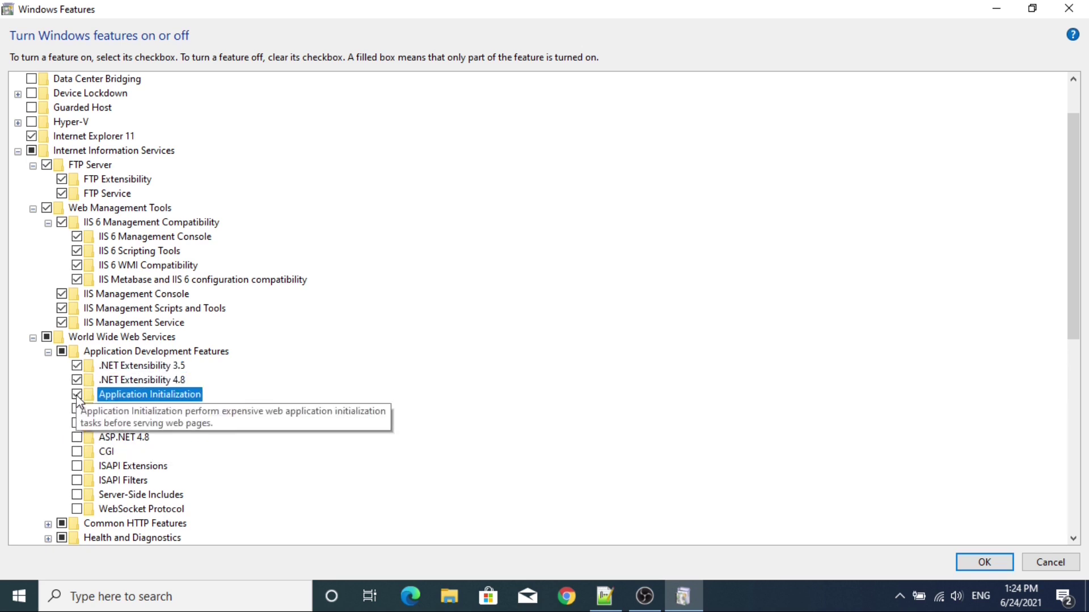
Step: Enable ASP, ASP.NET 3.5, ASP.NET 4.8, CGI, Server-Side Includes and WebSocket Protocol under Application Development Features
{"action": "left_click", "coordinate": [77, 409]}
{"action": "left_click", "coordinate": [77, 423]}
{"action": "left_click", "coordinate": [77, 437]}
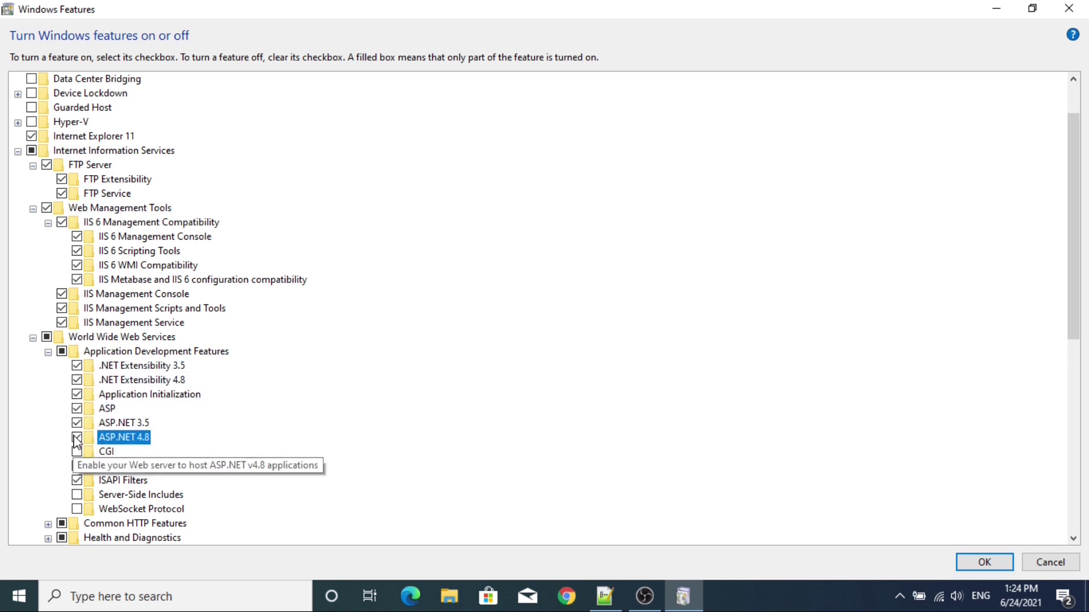
{"action": "left_click", "coordinate": [77, 452]}
{"action": "left_click", "coordinate": [77, 494]}
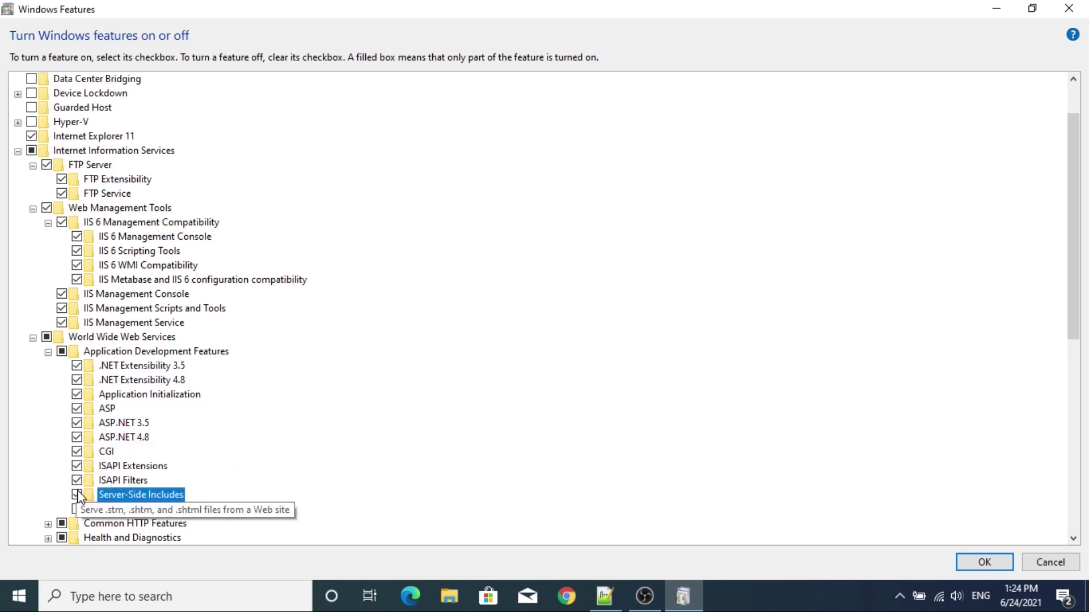
{"action": "left_click", "coordinate": [80, 508]}
Step: Enable HTTP Redirection and WebDAV Publishing under Common HTTP Features, and collapse that group
{"action": "scroll", "coordinate": [344, 367], "scroll_direction": "down", "scroll_amount": 1}
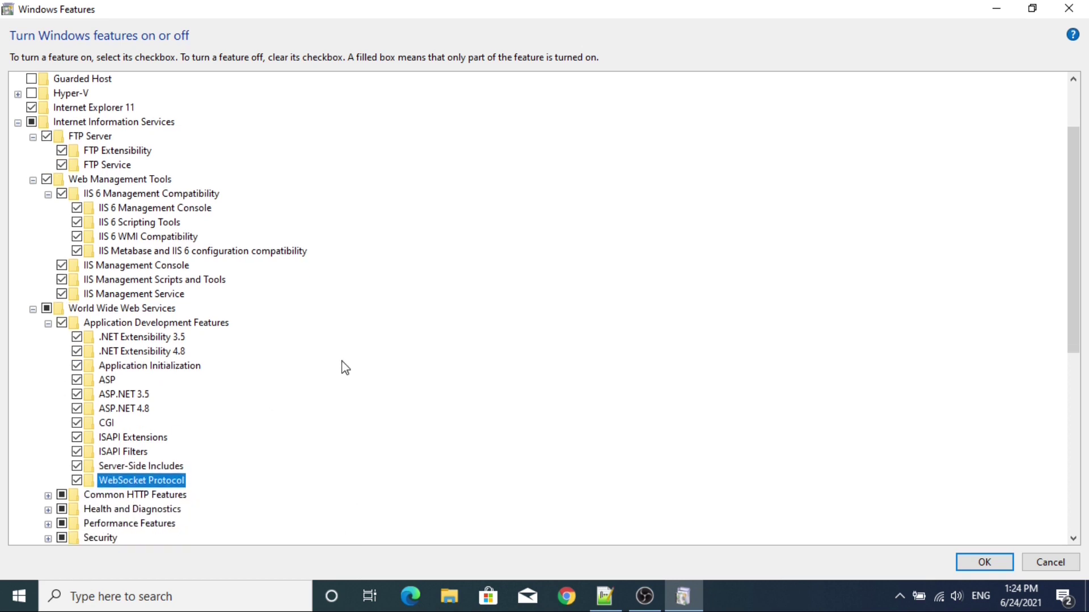
{"action": "scroll", "coordinate": [343, 367], "scroll_direction": "down", "scroll_amount": 1}
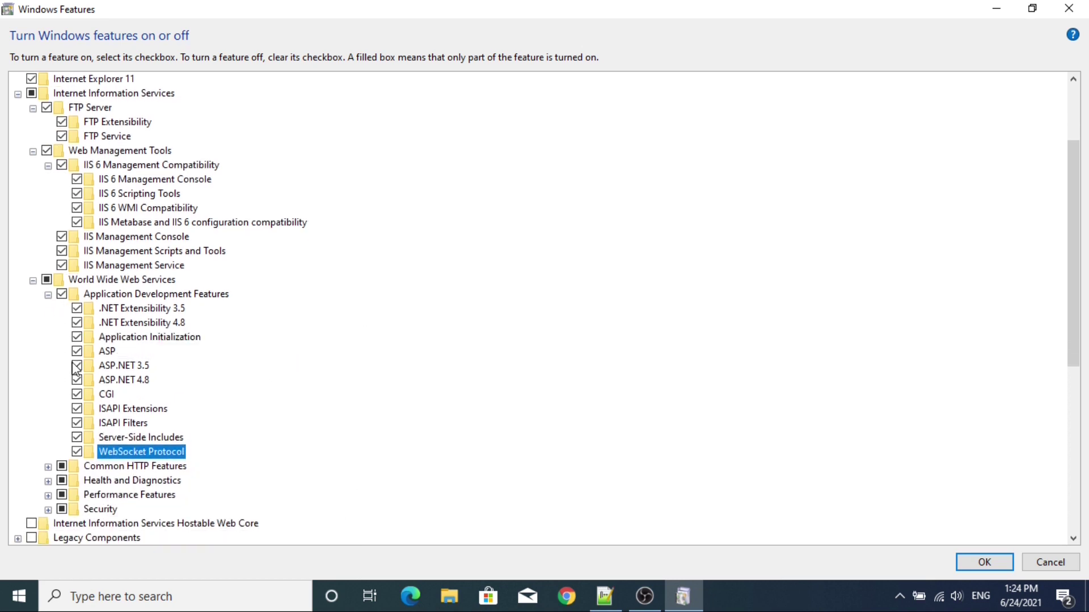
{"action": "left_click", "coordinate": [48, 466]}
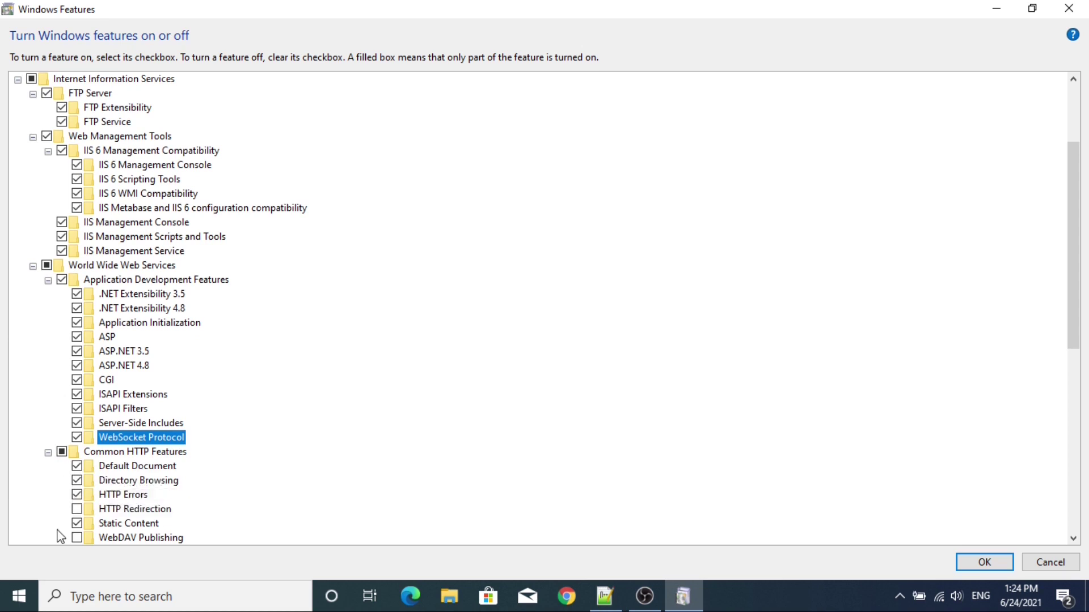
{"action": "left_click", "coordinate": [77, 509]}
{"action": "scroll", "coordinate": [207, 414], "scroll_direction": "down", "scroll_amount": 1}
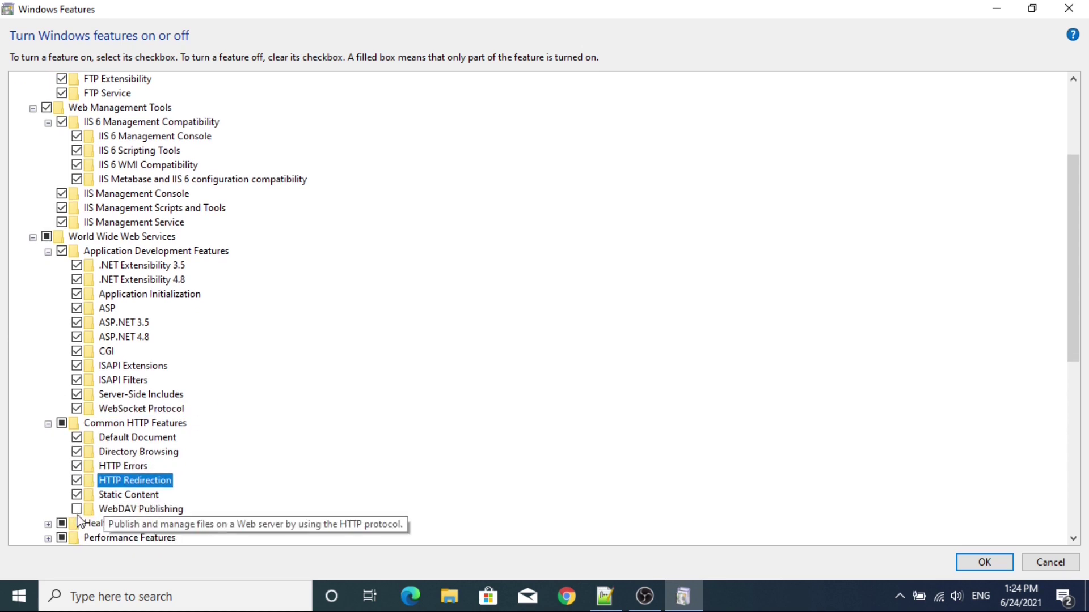
{"action": "left_click", "coordinate": [83, 511]}
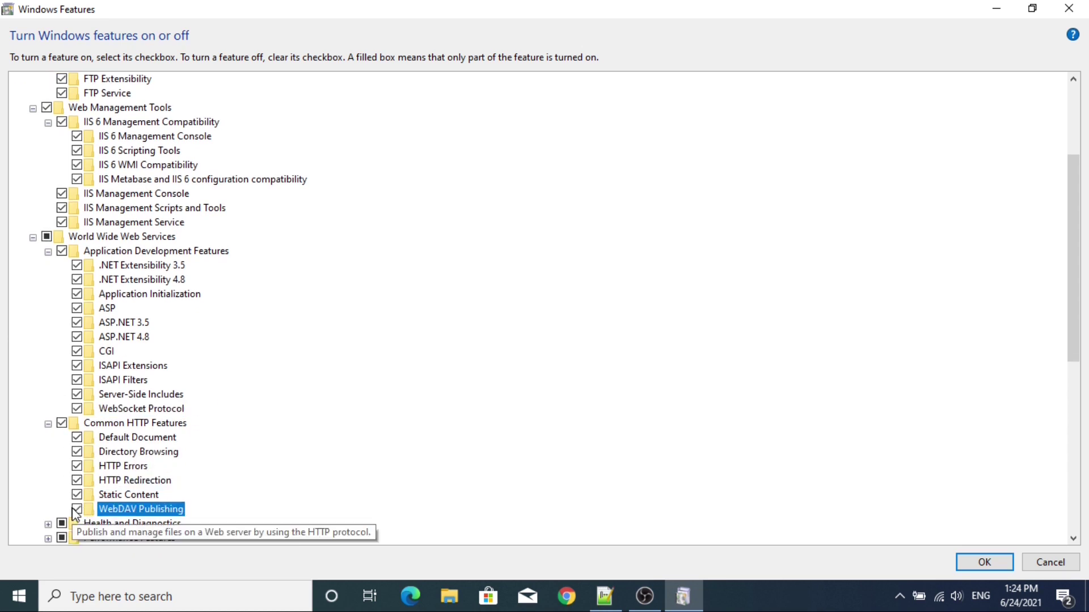
{"action": "scroll", "coordinate": [204, 413], "scroll_direction": "down", "scroll_amount": 1}
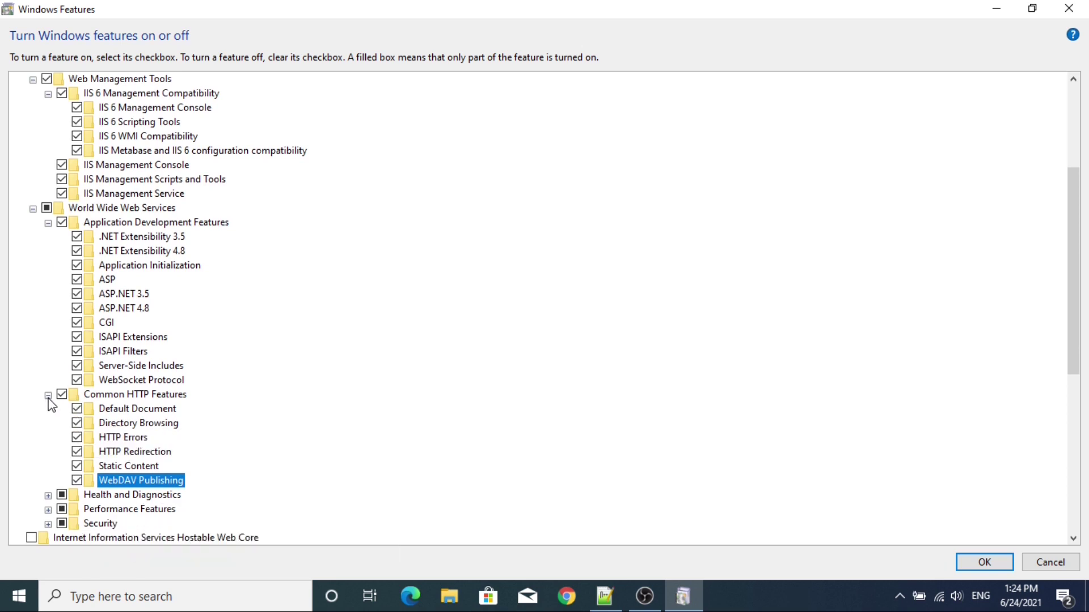
{"action": "left_click", "coordinate": [48, 396]}
Step: Enable Custom Logging, Logging Tools, ODBC Logging, Request Monitor and Tracing under Health and Diagnostics
{"action": "left_click", "coordinate": [49, 409]}
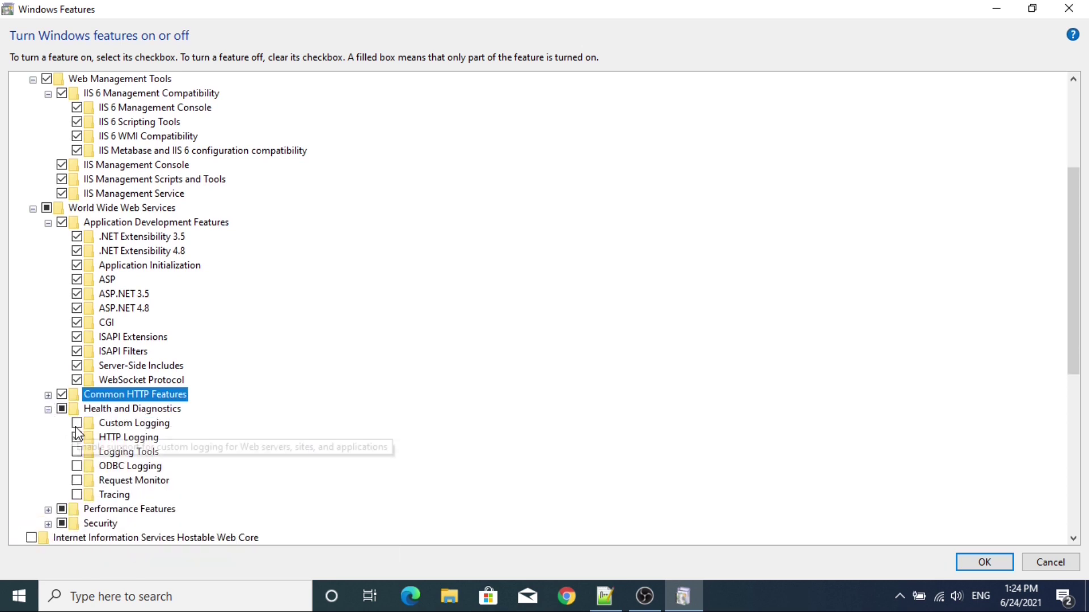
{"action": "left_click", "coordinate": [77, 424]}
{"action": "left_click", "coordinate": [76, 452]}
{"action": "left_click", "coordinate": [77, 466]}
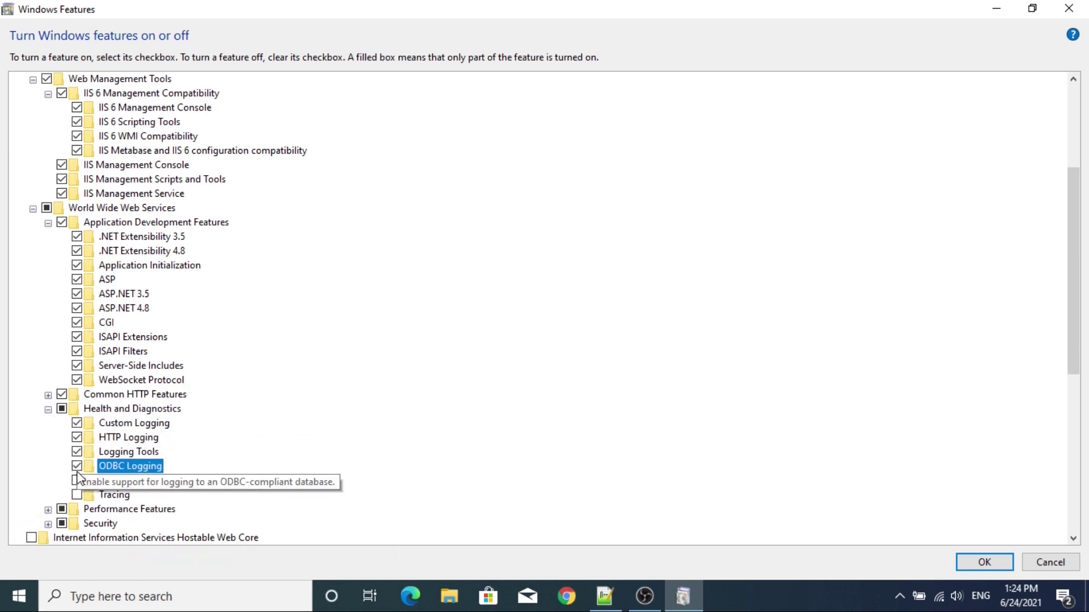
{"action": "left_click", "coordinate": [77, 480]}
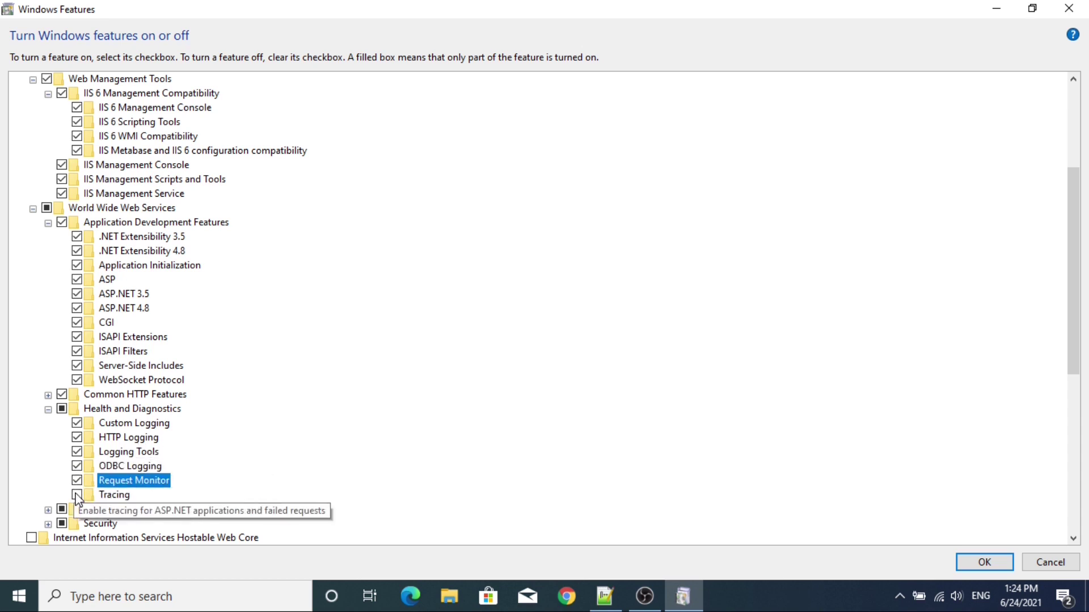
{"action": "left_click", "coordinate": [77, 495]}
Step: Enable Dynamic Content Compression under Performance Features
{"action": "scroll", "coordinate": [219, 401], "scroll_direction": "down", "scroll_amount": 1}
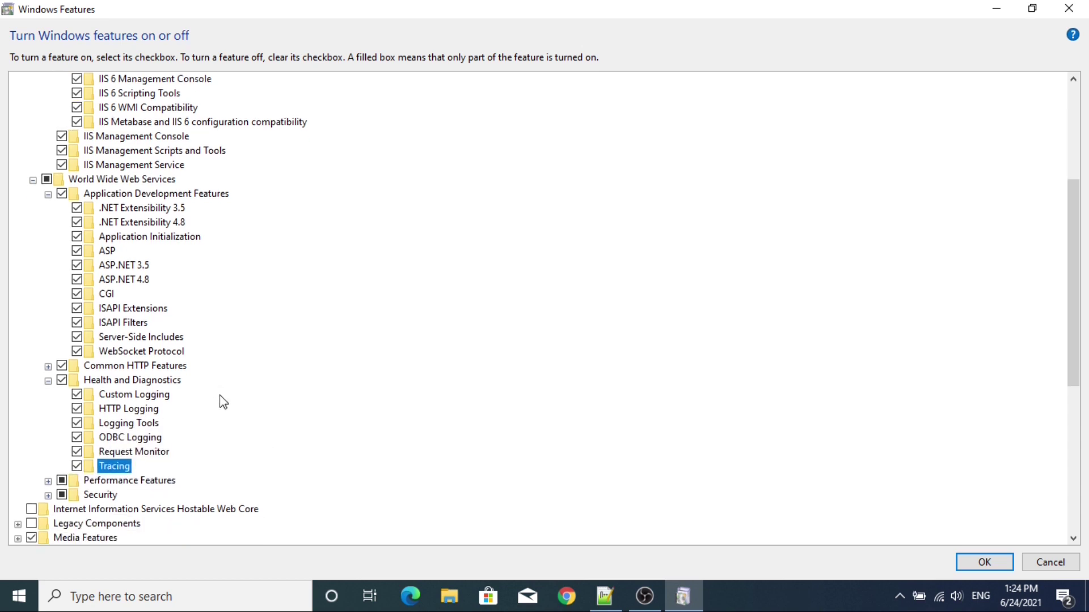
{"action": "left_click", "coordinate": [48, 481]}
{"action": "left_click", "coordinate": [77, 495]}
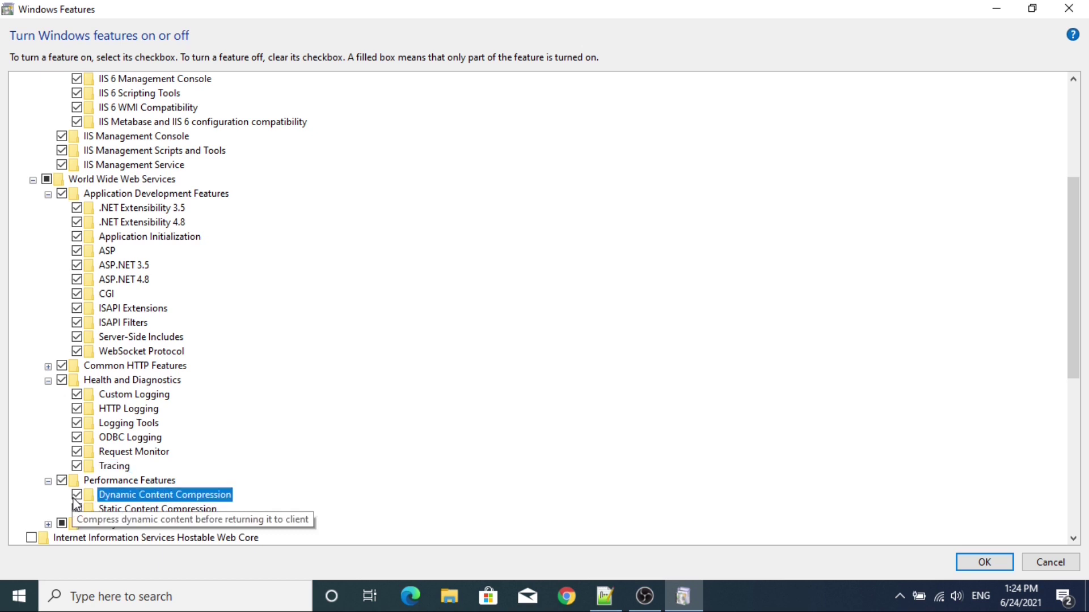
Step: Expand Security and enable Basic Authentication, Centralized SSL Certificate Support and Client Certificate Mapping Authentication
{"action": "scroll", "coordinate": [219, 413], "scroll_direction": "down", "scroll_amount": 1}
{"action": "scroll", "coordinate": [52, 505], "scroll_direction": "down", "scroll_amount": 1}
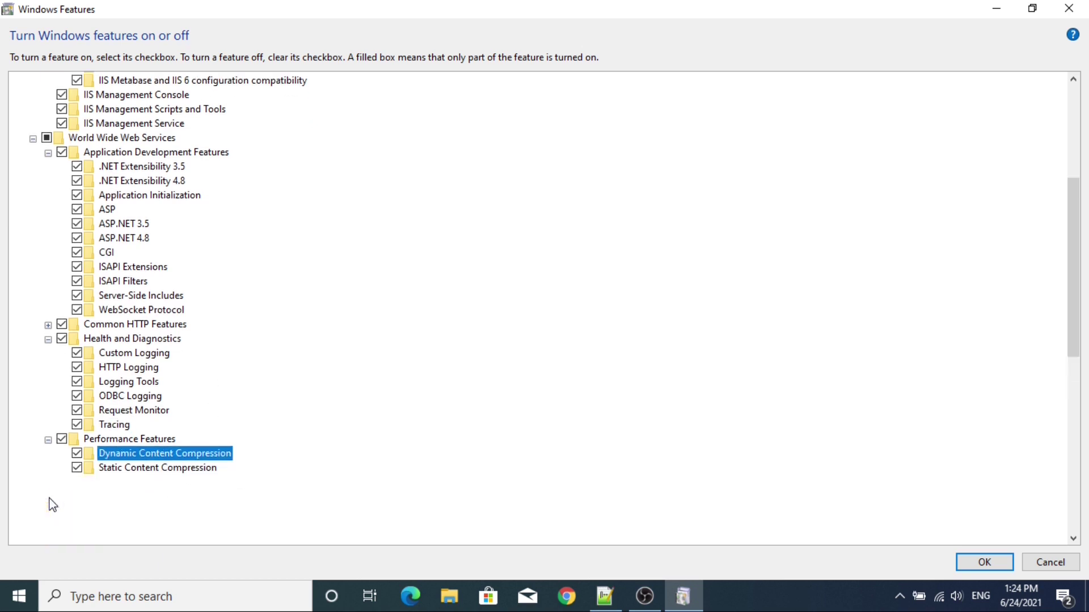
{"action": "scroll", "coordinate": [52, 505], "scroll_direction": "down", "scroll_amount": 2}
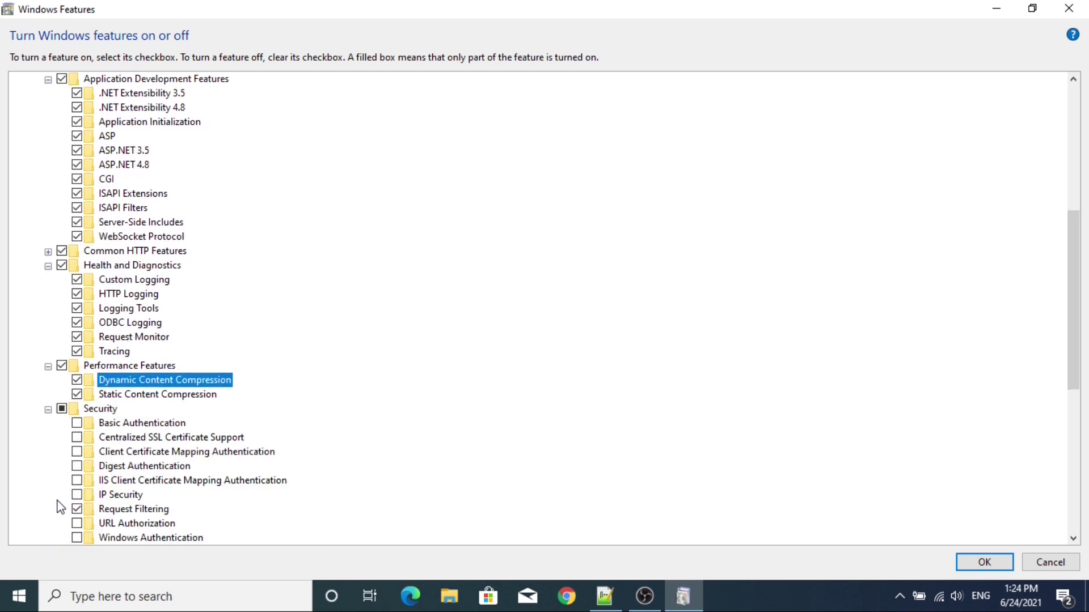
{"action": "left_click", "coordinate": [77, 423]}
{"action": "left_click", "coordinate": [77, 437]}
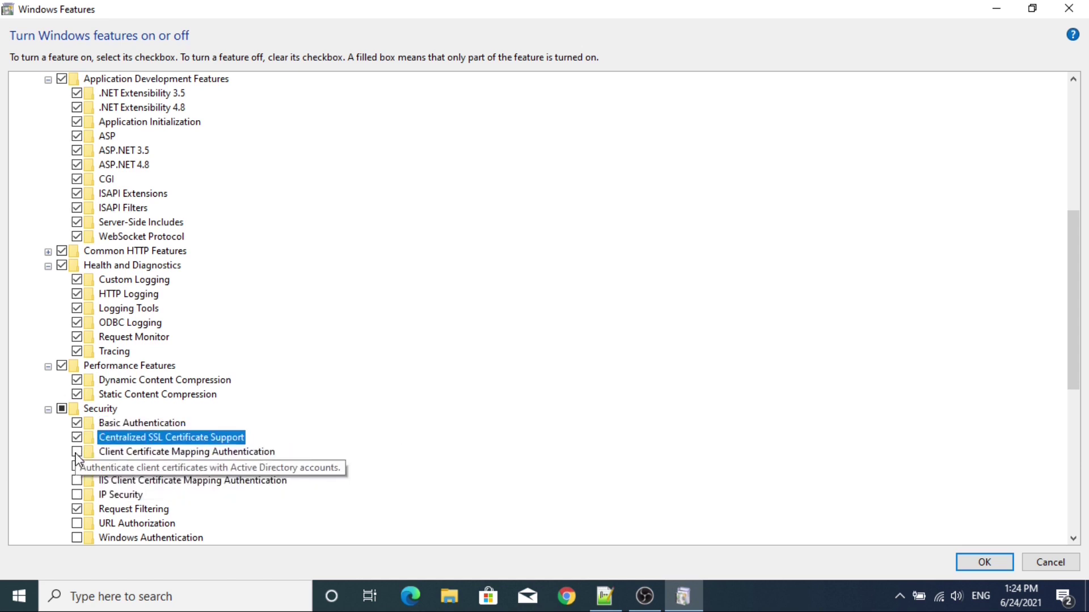
{"action": "left_click", "coordinate": [77, 452]}
Step: Enable Digest Authentication, IIS Client Certificate Mapping Authentication, IP Security, URL Authorization and Windows Authentication under Security
{"action": "scroll", "coordinate": [221, 357], "scroll_direction": "up", "scroll_amount": 3}
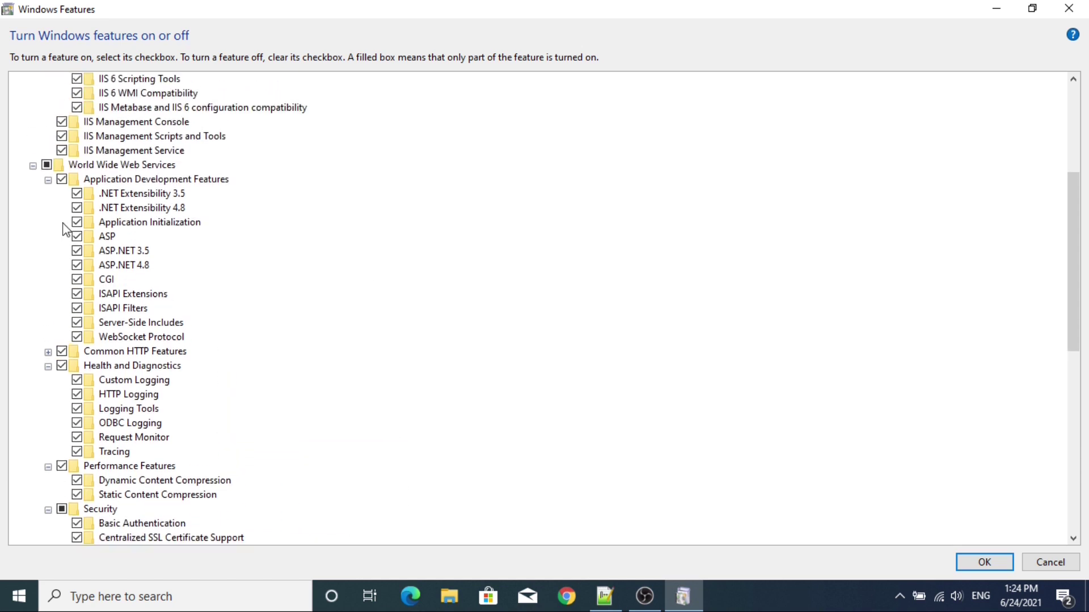
{"action": "scroll", "coordinate": [142, 343], "scroll_direction": "down", "scroll_amount": 4}
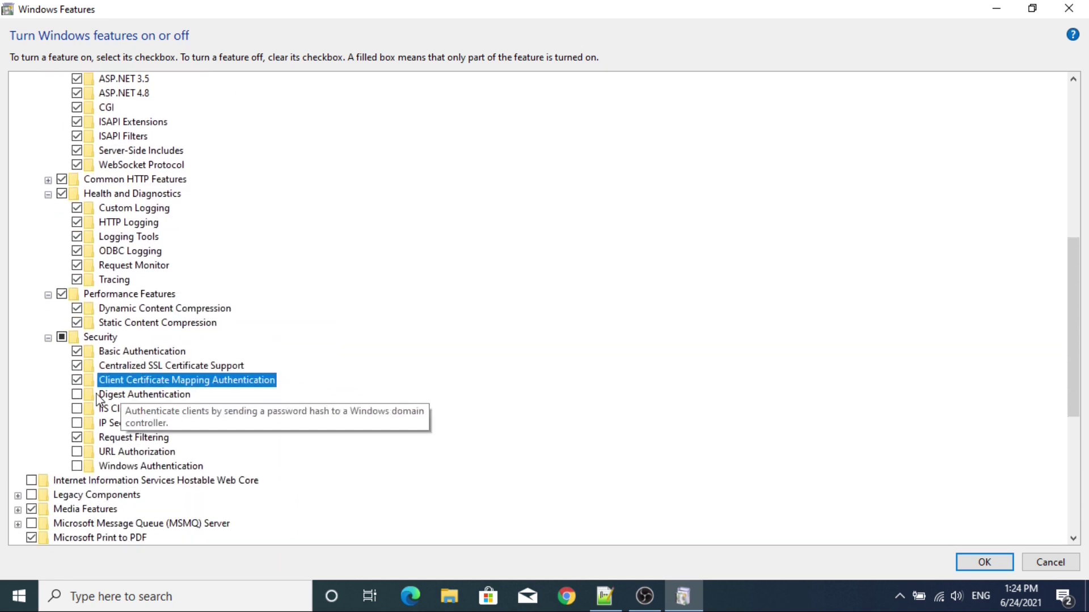
{"action": "left_click", "coordinate": [77, 394]}
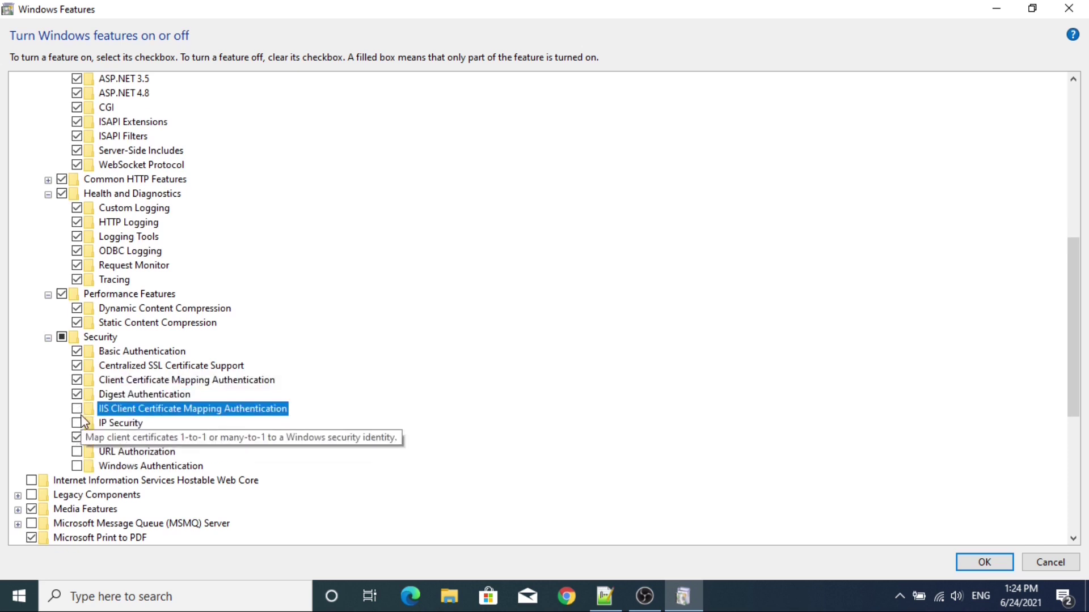
{"action": "left_click", "coordinate": [77, 408]}
{"action": "left_click", "coordinate": [77, 423]}
{"action": "left_click", "coordinate": [77, 438]}
{"action": "left_click", "coordinate": [78, 452]}
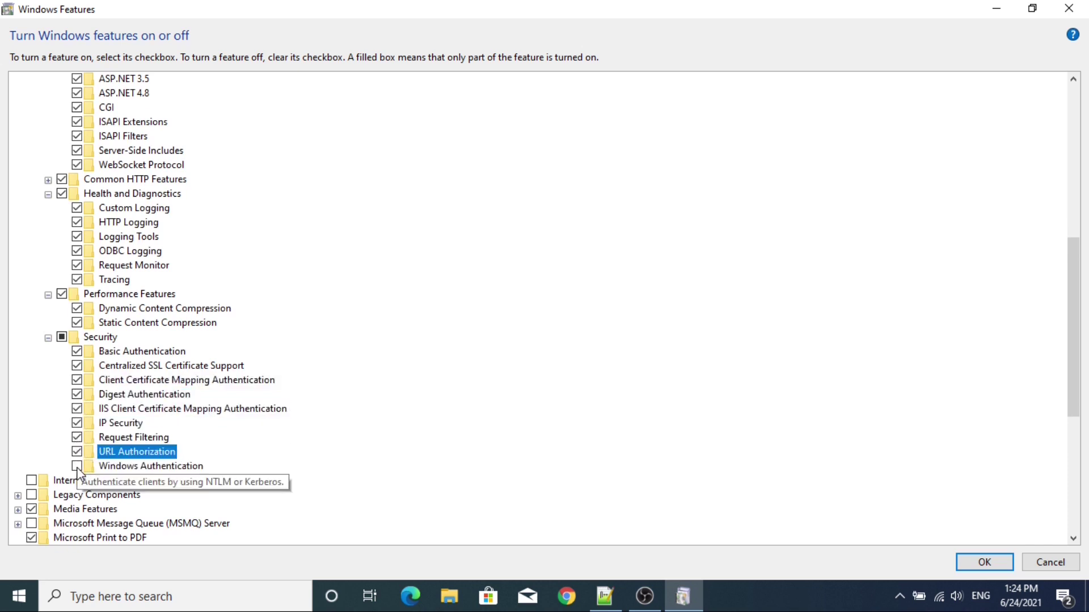
Step: Review the selected components throughout the Internet Information Services tree, including the expanded Common HTTP Features group
{"action": "scroll", "coordinate": [281, 431], "scroll_direction": "up", "scroll_amount": 3}
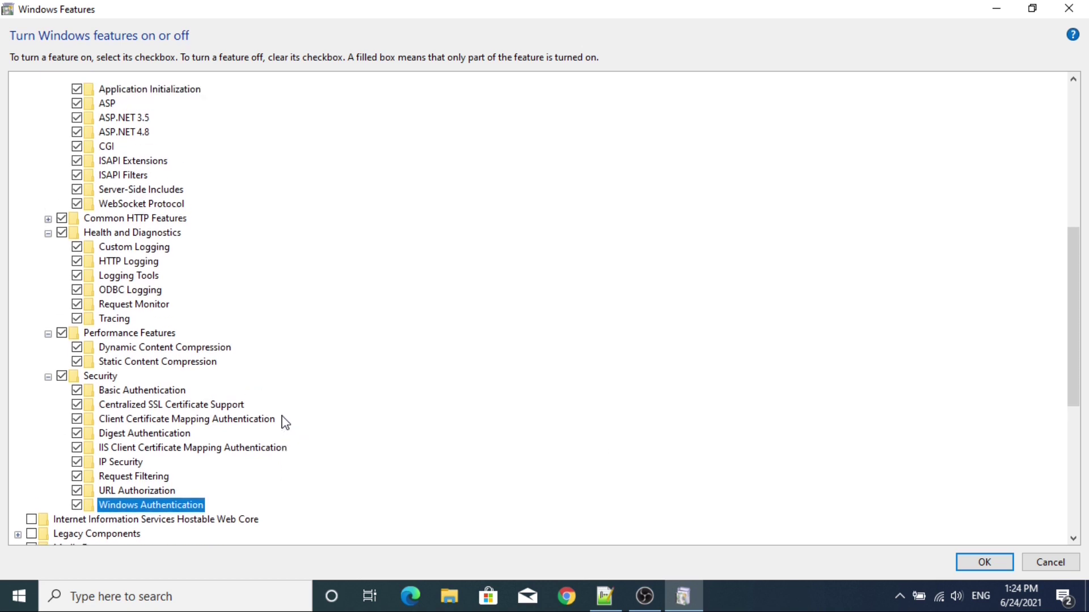
{"action": "scroll", "coordinate": [283, 423], "scroll_direction": "up", "scroll_amount": 2}
{"action": "scroll", "coordinate": [284, 423], "scroll_direction": "down", "scroll_amount": 3}
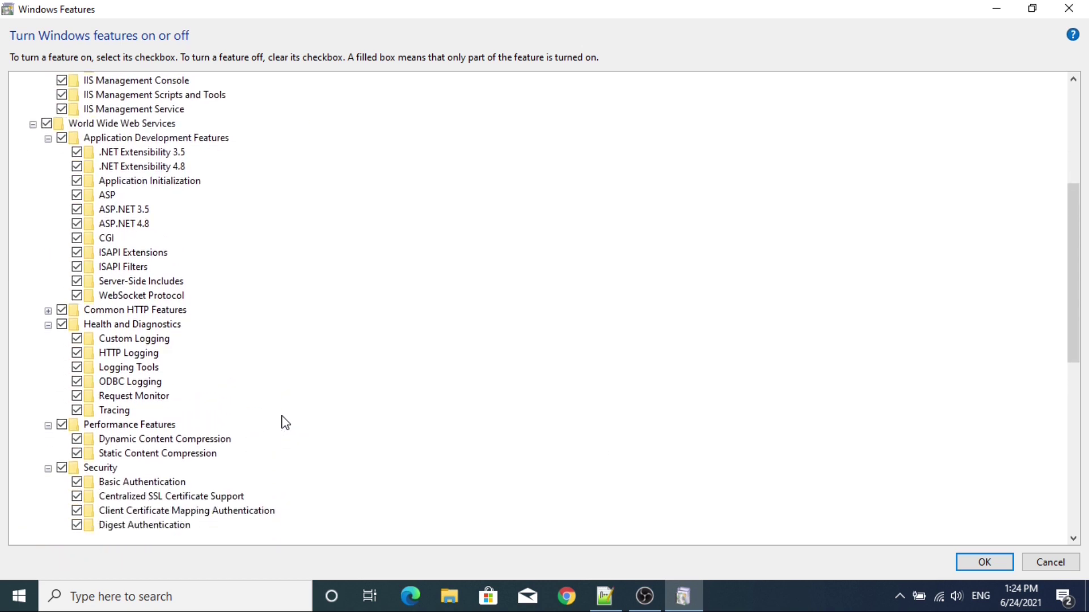
{"action": "scroll", "coordinate": [207, 468], "scroll_direction": "down", "scroll_amount": 3}
{"action": "scroll", "coordinate": [249, 436], "scroll_direction": "up", "scroll_amount": 6}
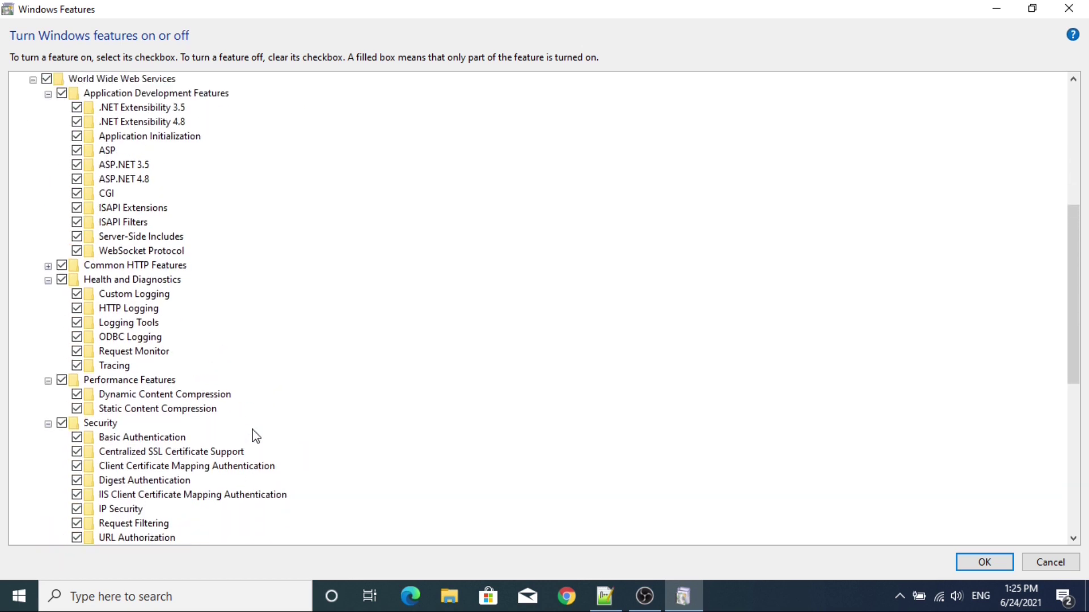
{"action": "scroll", "coordinate": [252, 424], "scroll_direction": "up", "scroll_amount": 3}
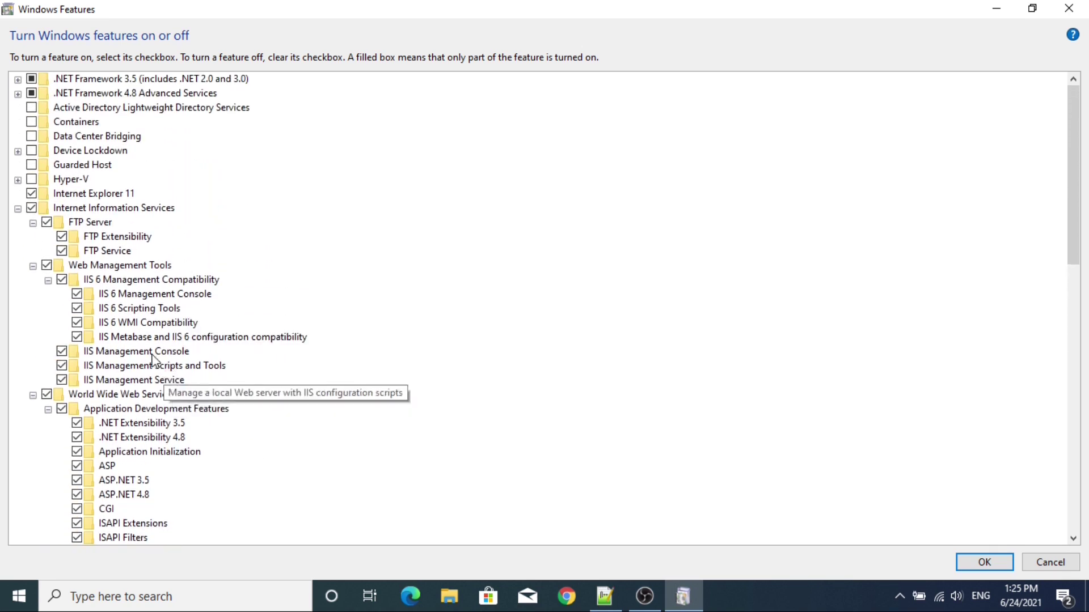
{"action": "scroll", "coordinate": [240, 348], "scroll_direction": "down", "scroll_amount": 4}
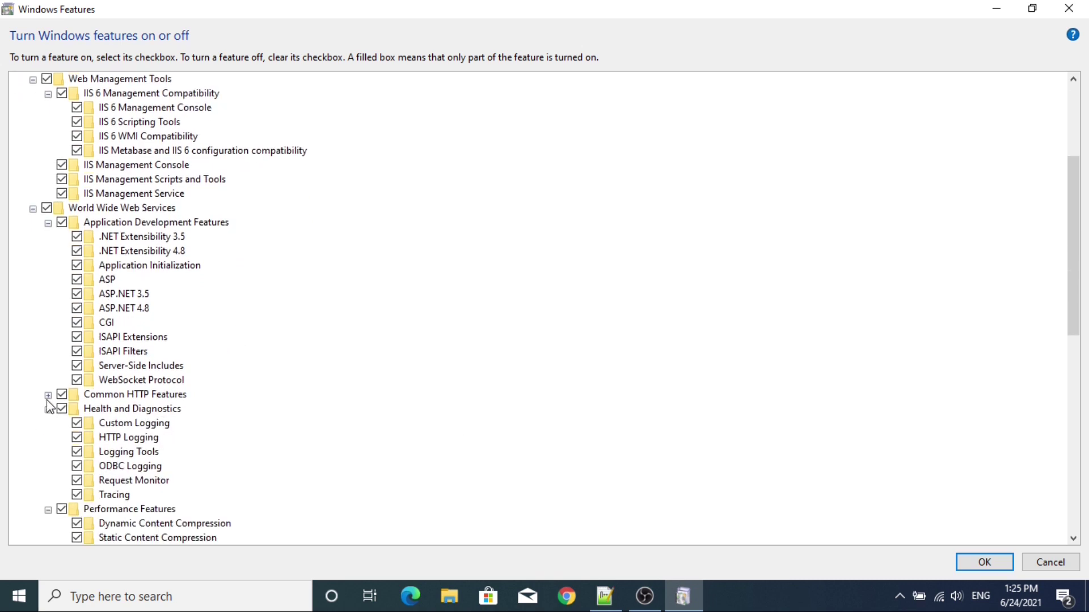
{"action": "left_click", "coordinate": [48, 395]}
{"action": "scroll", "coordinate": [320, 326], "scroll_direction": "down", "scroll_amount": 1}
{"action": "scroll", "coordinate": [321, 326], "scroll_direction": "down", "scroll_amount": 7}
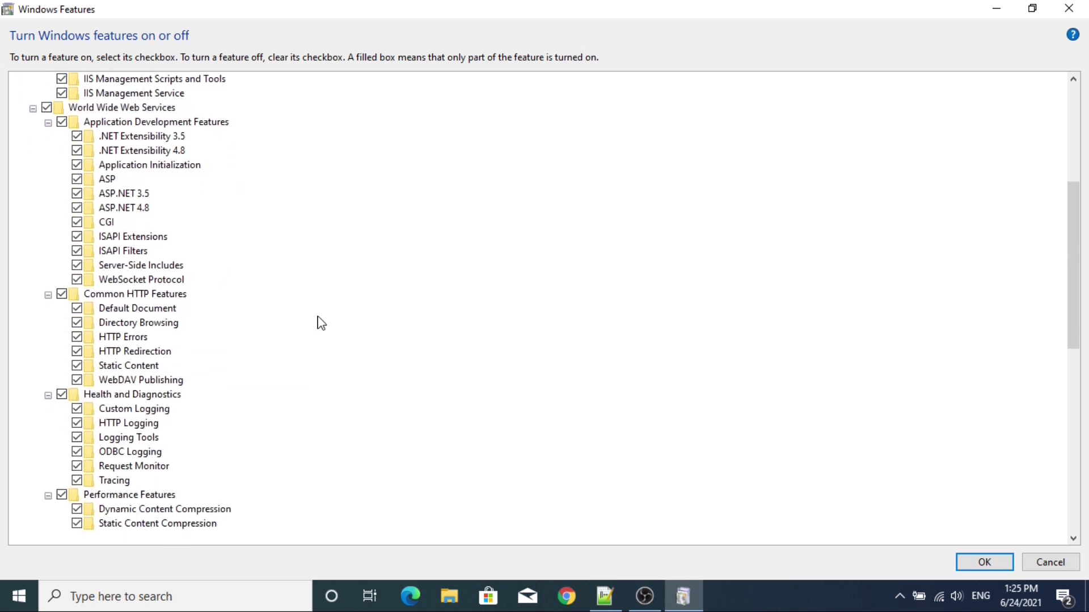
{"action": "scroll", "coordinate": [319, 321], "scroll_direction": "down", "scroll_amount": 1}
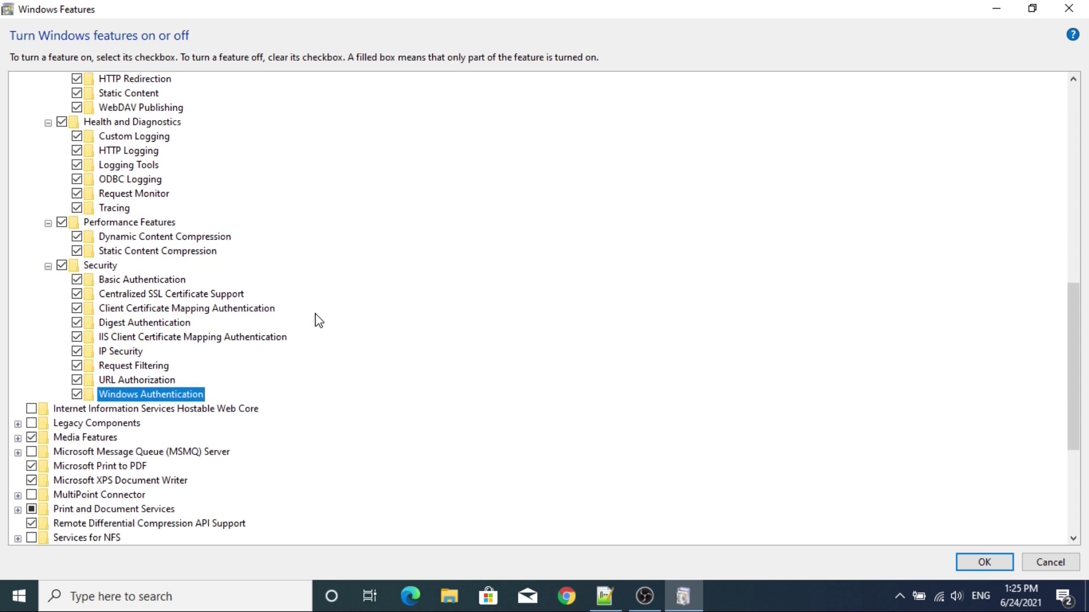
Step: Enable Internet Information Services Hostable Web Core and collapse the World Wide Web Services group
{"action": "left_click", "coordinate": [31, 409]}
{"action": "scroll", "coordinate": [44, 146], "scroll_direction": "up", "scroll_amount": 2}
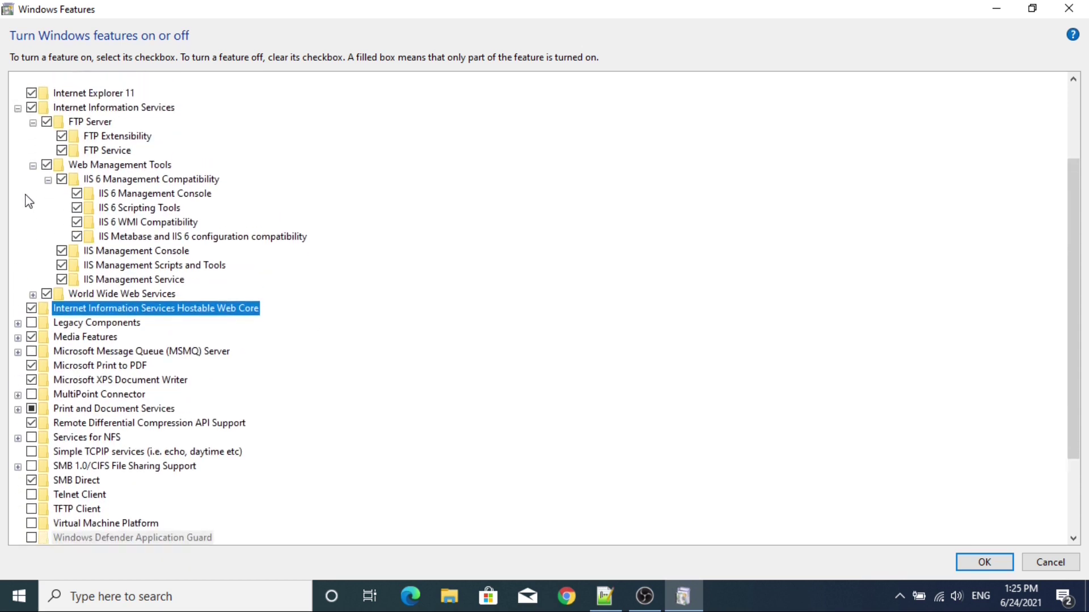
{"action": "scroll", "coordinate": [493, 309], "scroll_direction": "up", "scroll_amount": 1}
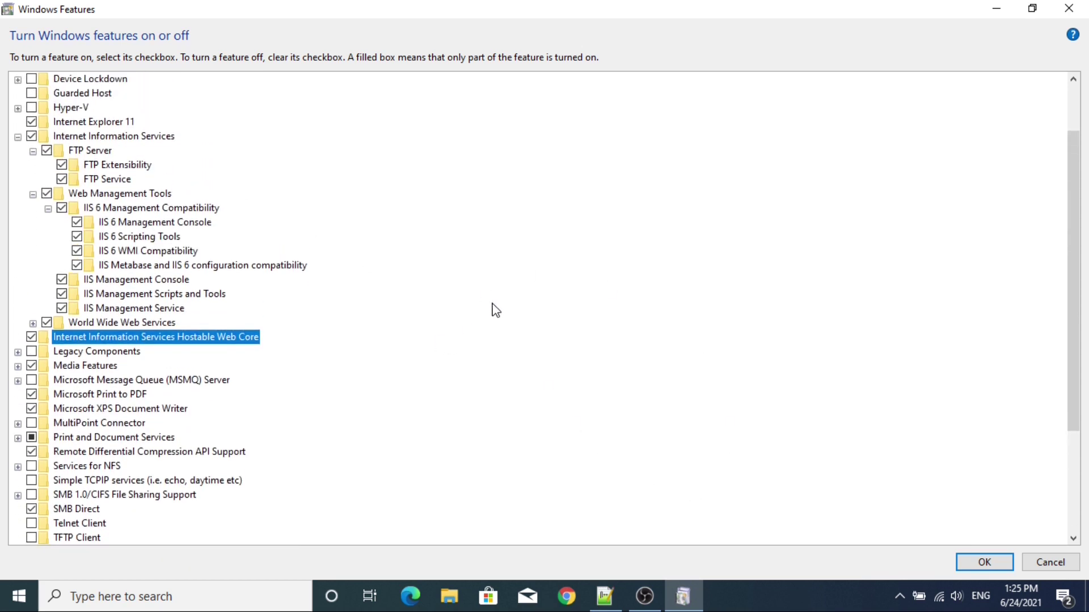
{"action": "scroll", "coordinate": [496, 310], "scroll_direction": "up", "scroll_amount": 1}
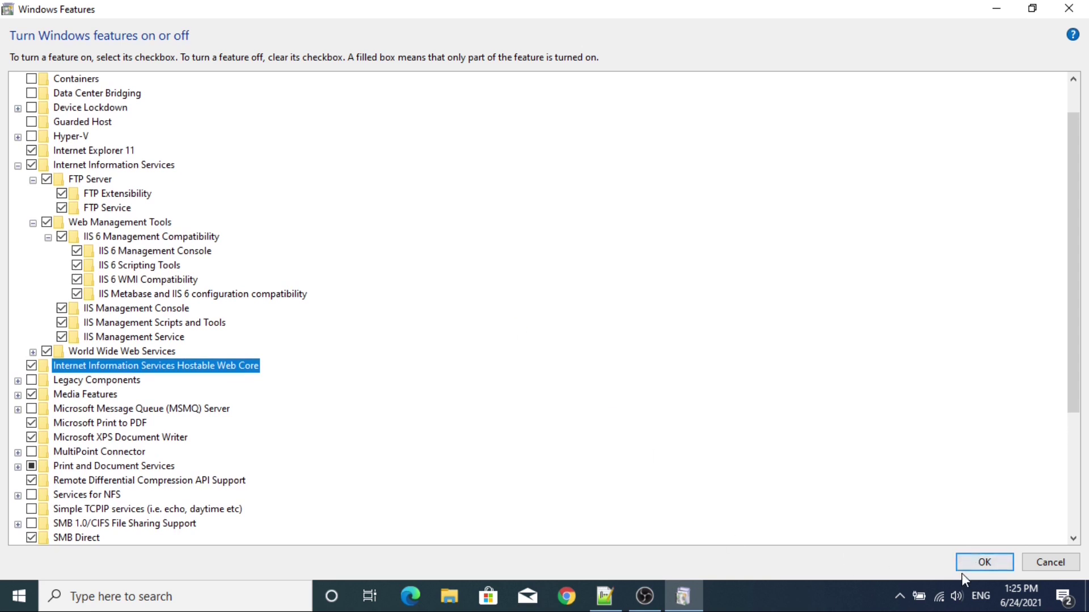
Step: Apply the selected Windows features and let Windows Update download the required files
{"action": "left_click", "coordinate": [983, 569]}
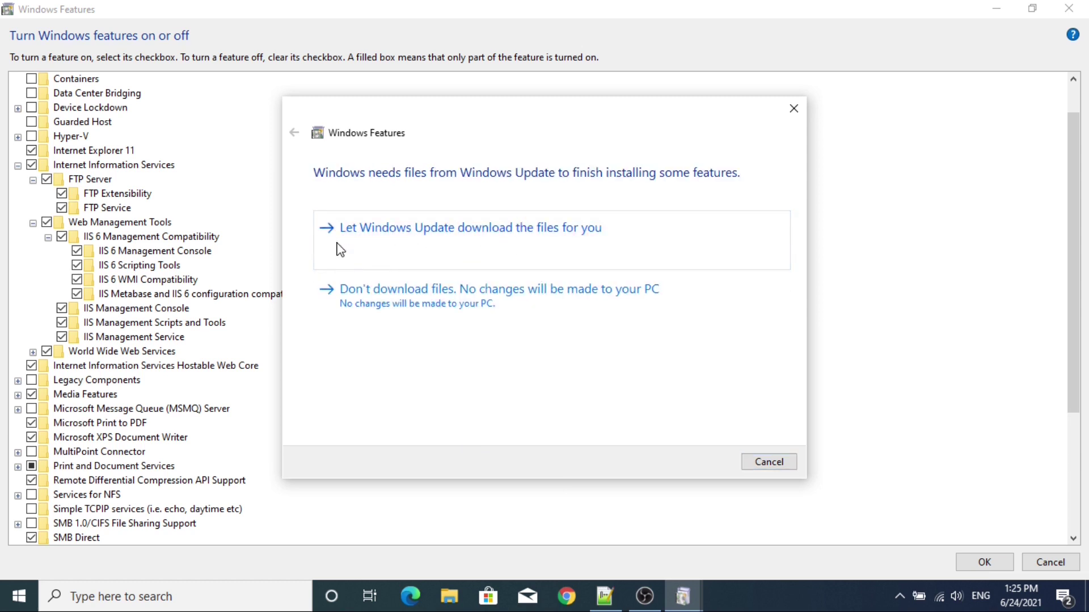
{"action": "left_click", "coordinate": [543, 240]}
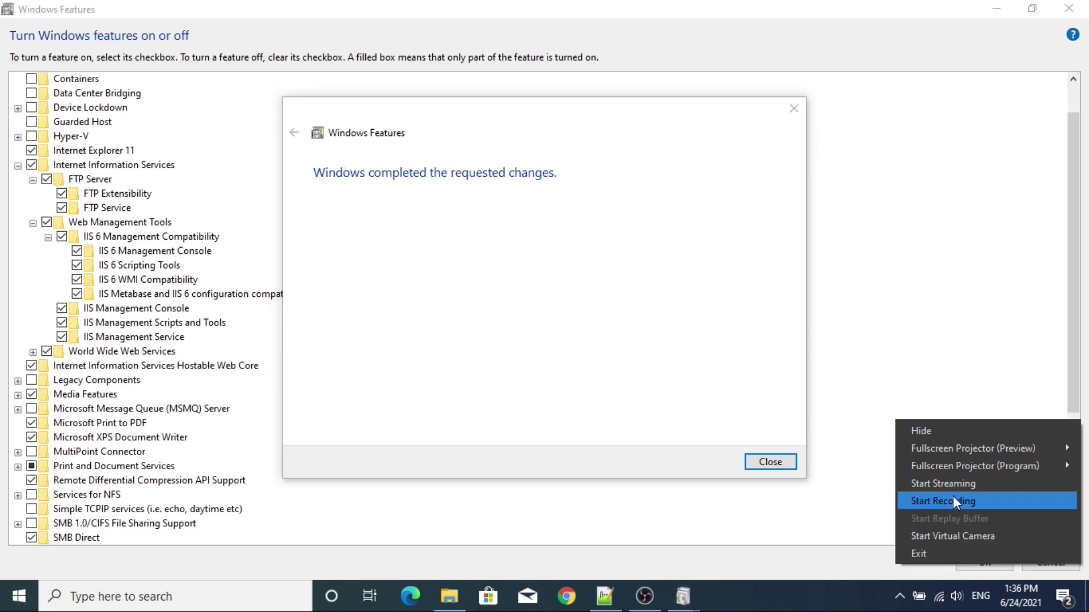
{"action": "left_click", "coordinate": [955, 501]}
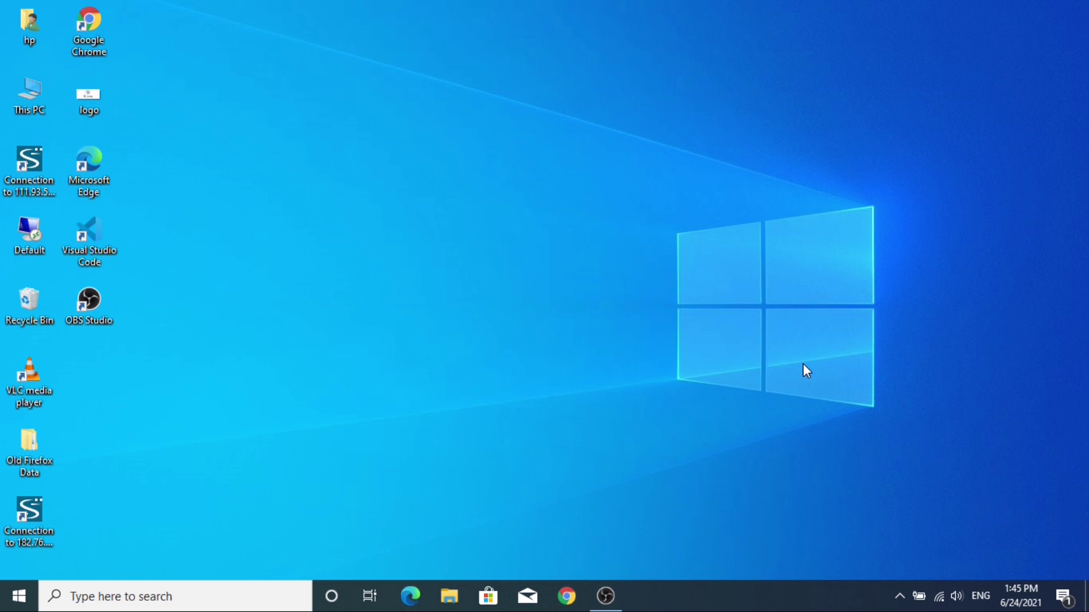
Step: Search Windows for "ii" to check for Internet Information Services (IIS) Manager, and dismiss the search
{"action": "left_click", "coordinate": [282, 598]}
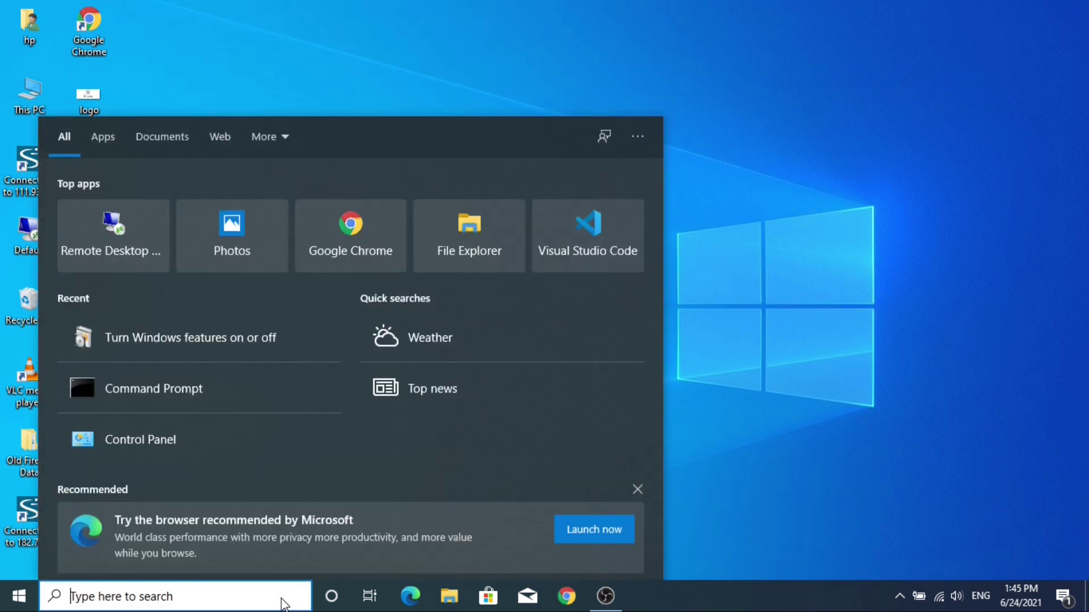
{"action": "type", "text": "ii"}
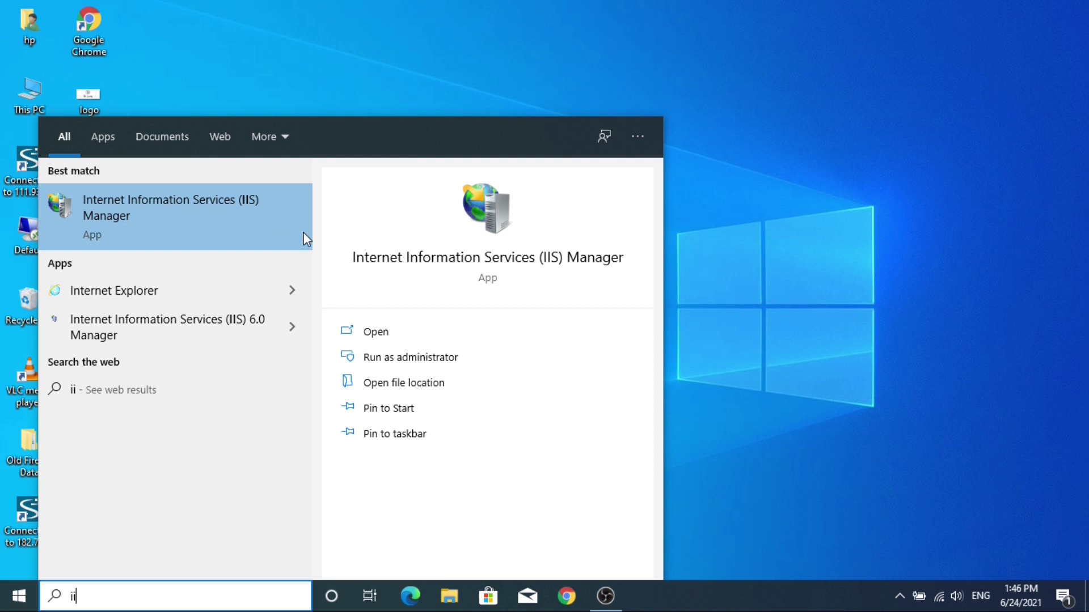
{"action": "left_click", "coordinate": [1064, 323]}
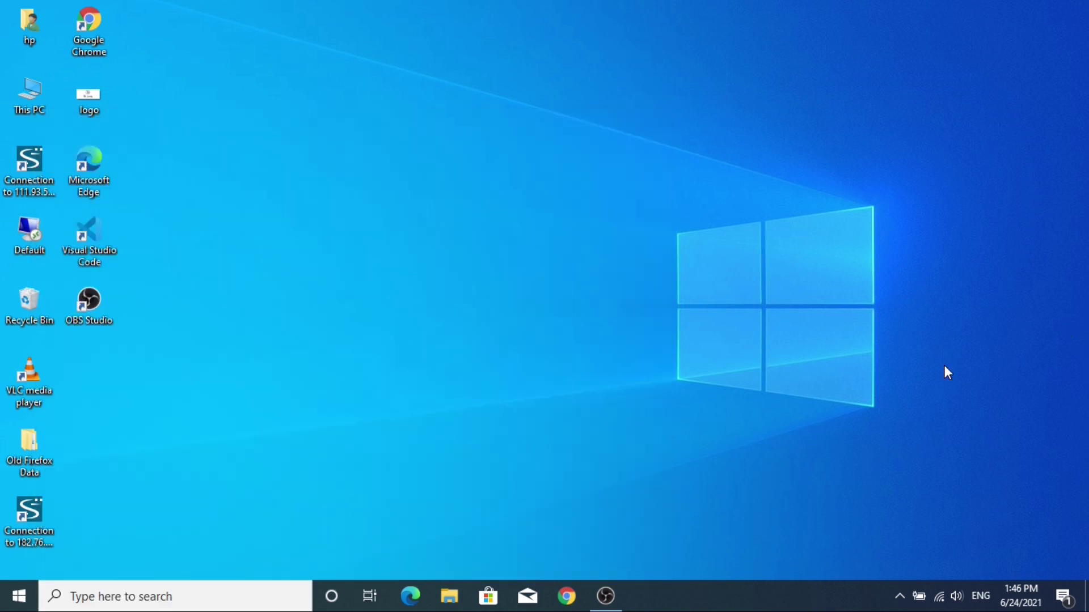
Step: Switch to Google Chrome and open localhost to check the IIS default page
{"action": "left_click", "coordinate": [567, 597]}
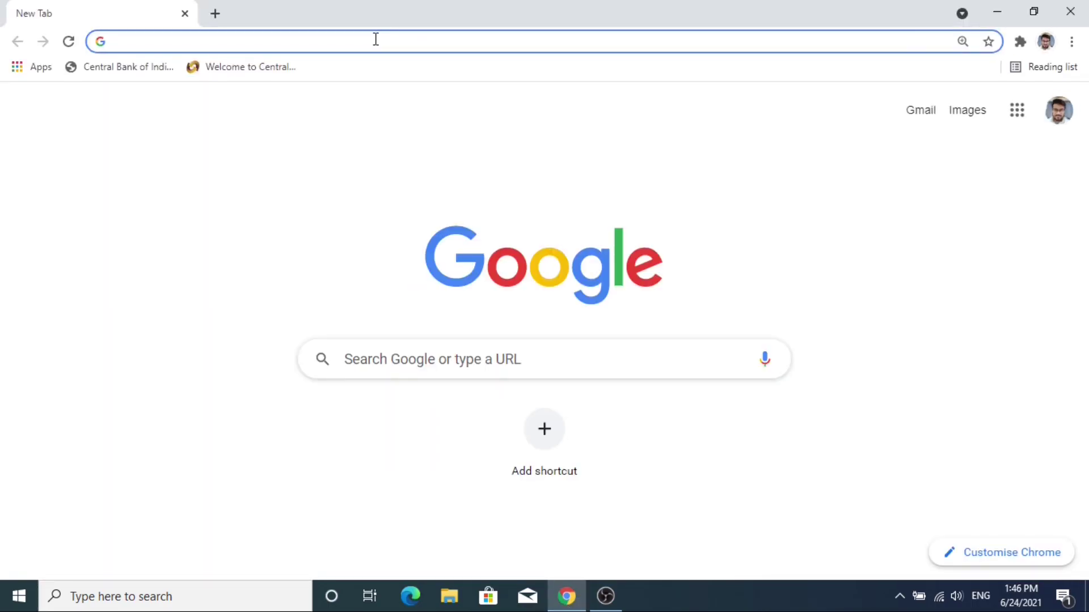
{"action": "type", "text": "localhost:3000/React/"}
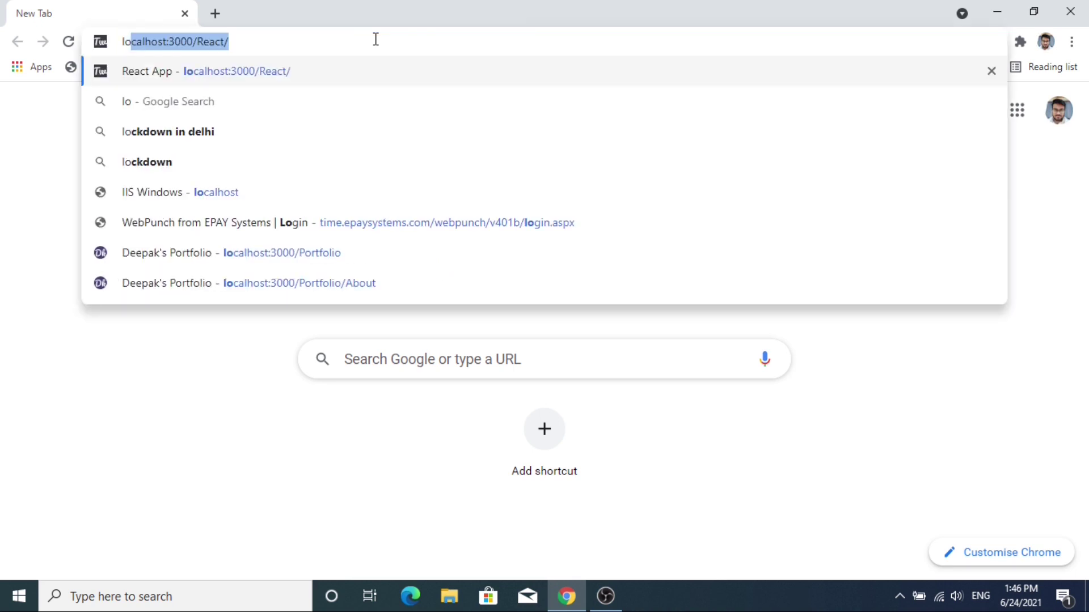
{"action": "key", "text": "Right"}
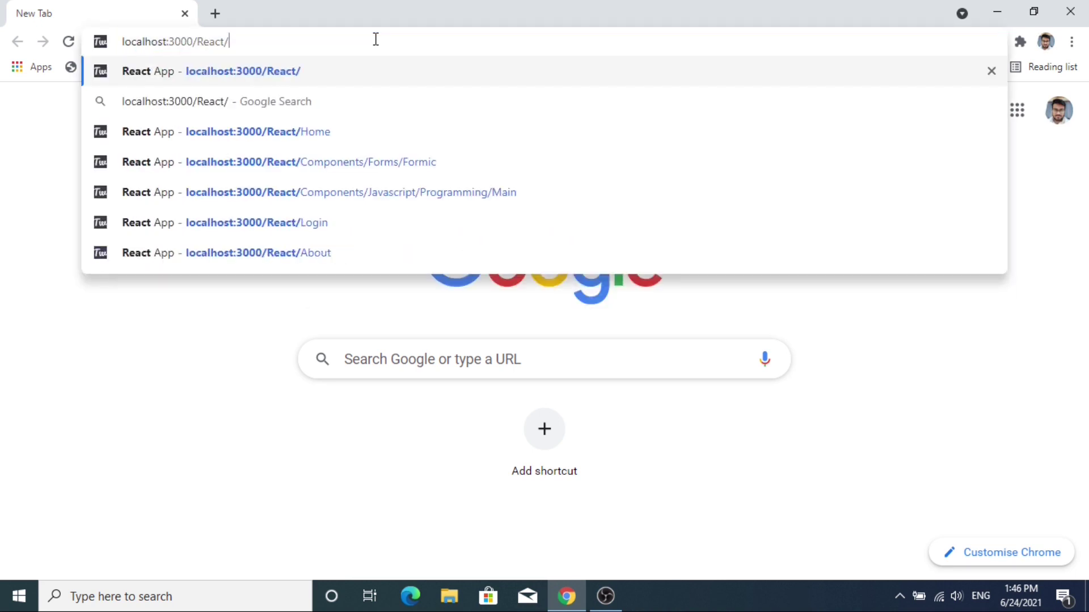
{"action": "key", "text": "BackSpace"}
{"action": "key", "text": "BackSpace"}
{"action": "key", "text": "BackSpace"}
{"action": "key", "text": "BackSpace"}
{"action": "key", "text": "BackSpace"}
{"action": "key", "text": "BackSpace"}
{"action": "key", "text": "BackSpace"}
{"action": "key", "text": "BackSpace"}
{"action": "key", "text": "BackSpace"}
{"action": "key", "text": "BackSpace"}
{"action": "key", "text": "BackSpace"}
{"action": "key", "text": "BackSpace"}
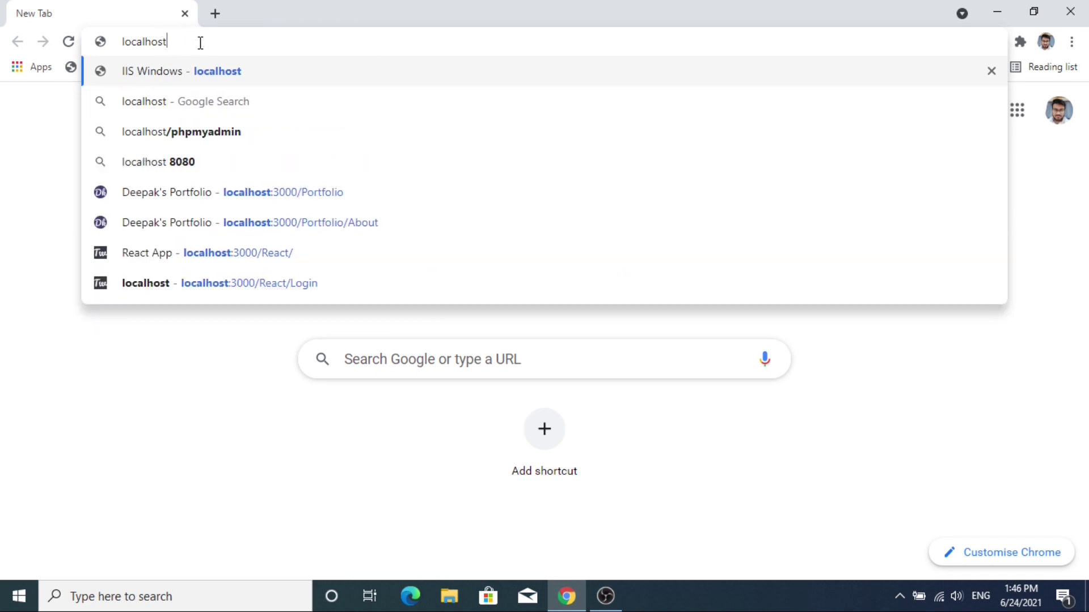
{"action": "left_click_drag", "start_coordinate": [200, 42], "coordinate": [82, 42]}
{"action": "left_click", "coordinate": [222, 45]}
{"action": "key", "text": "Return"}
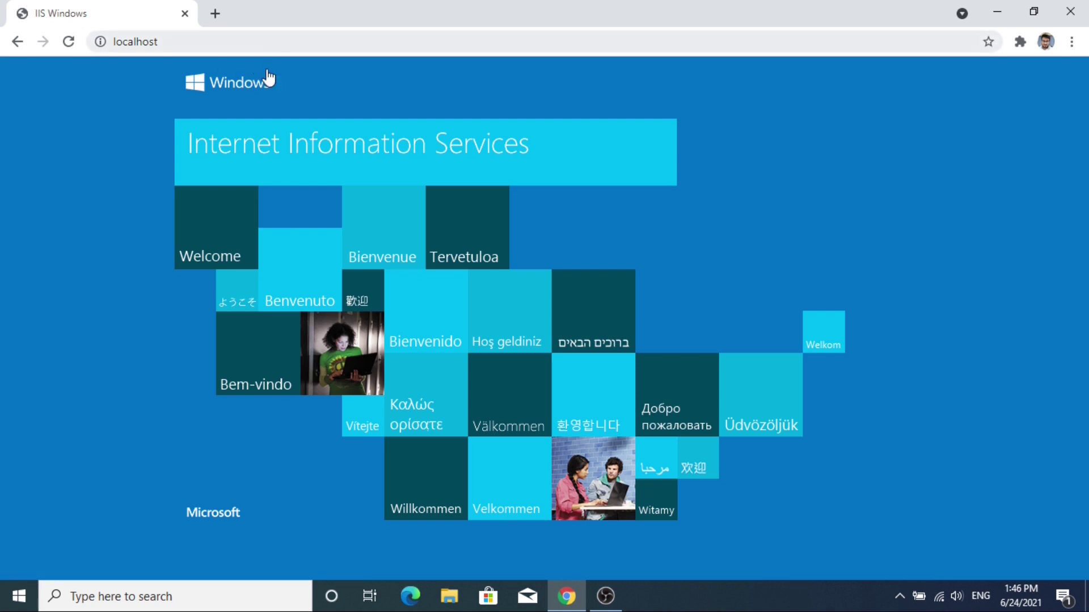